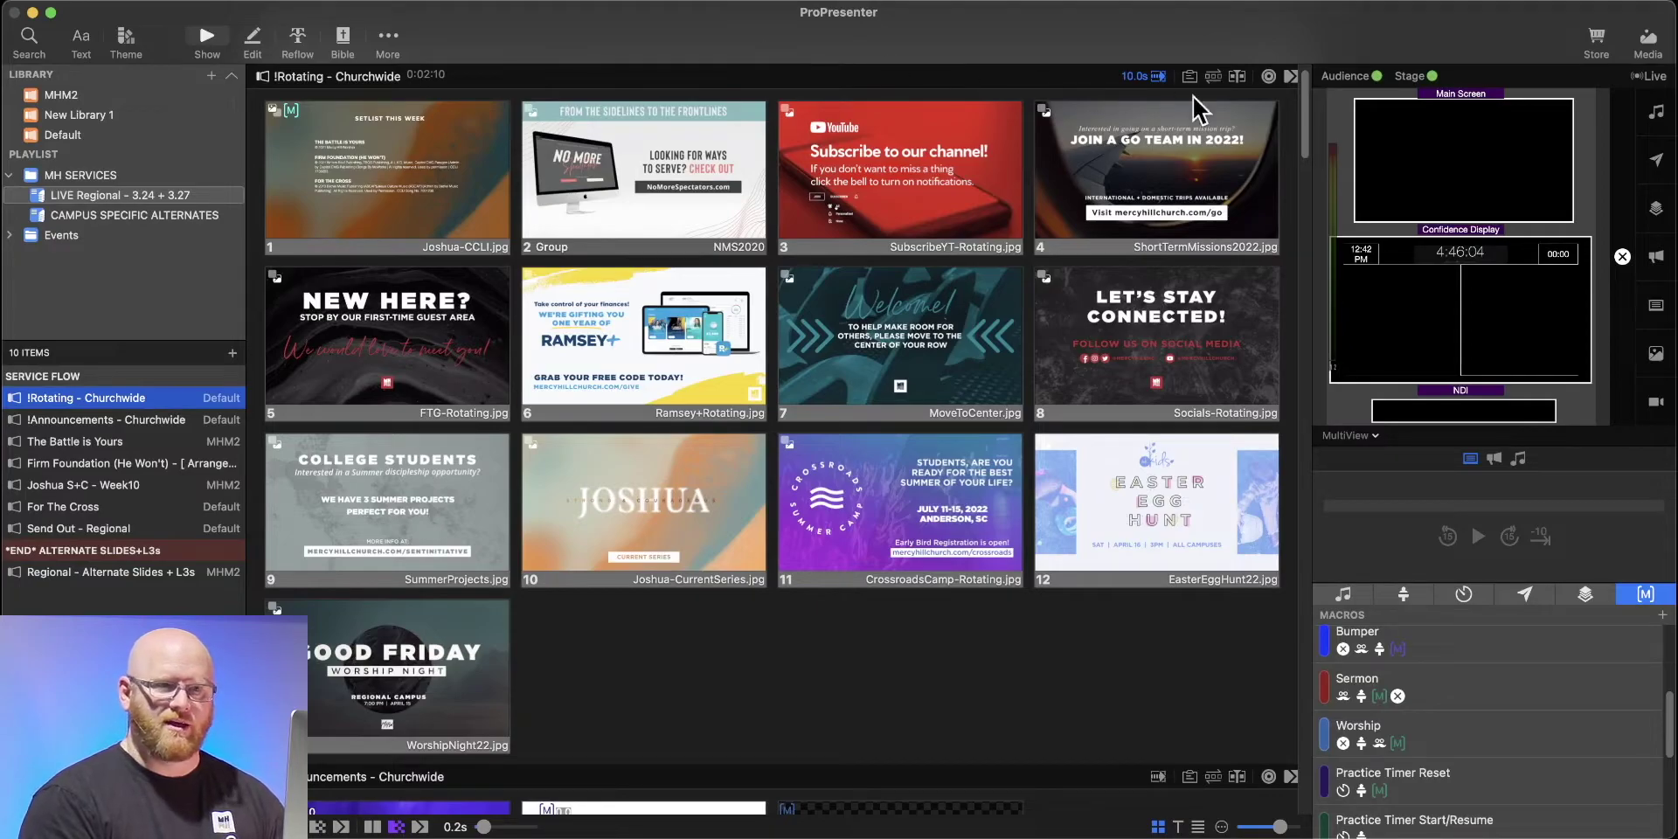
Toggle the media bin's visibility on and off several times, leaving it shown below the slides.
click(1648, 46)
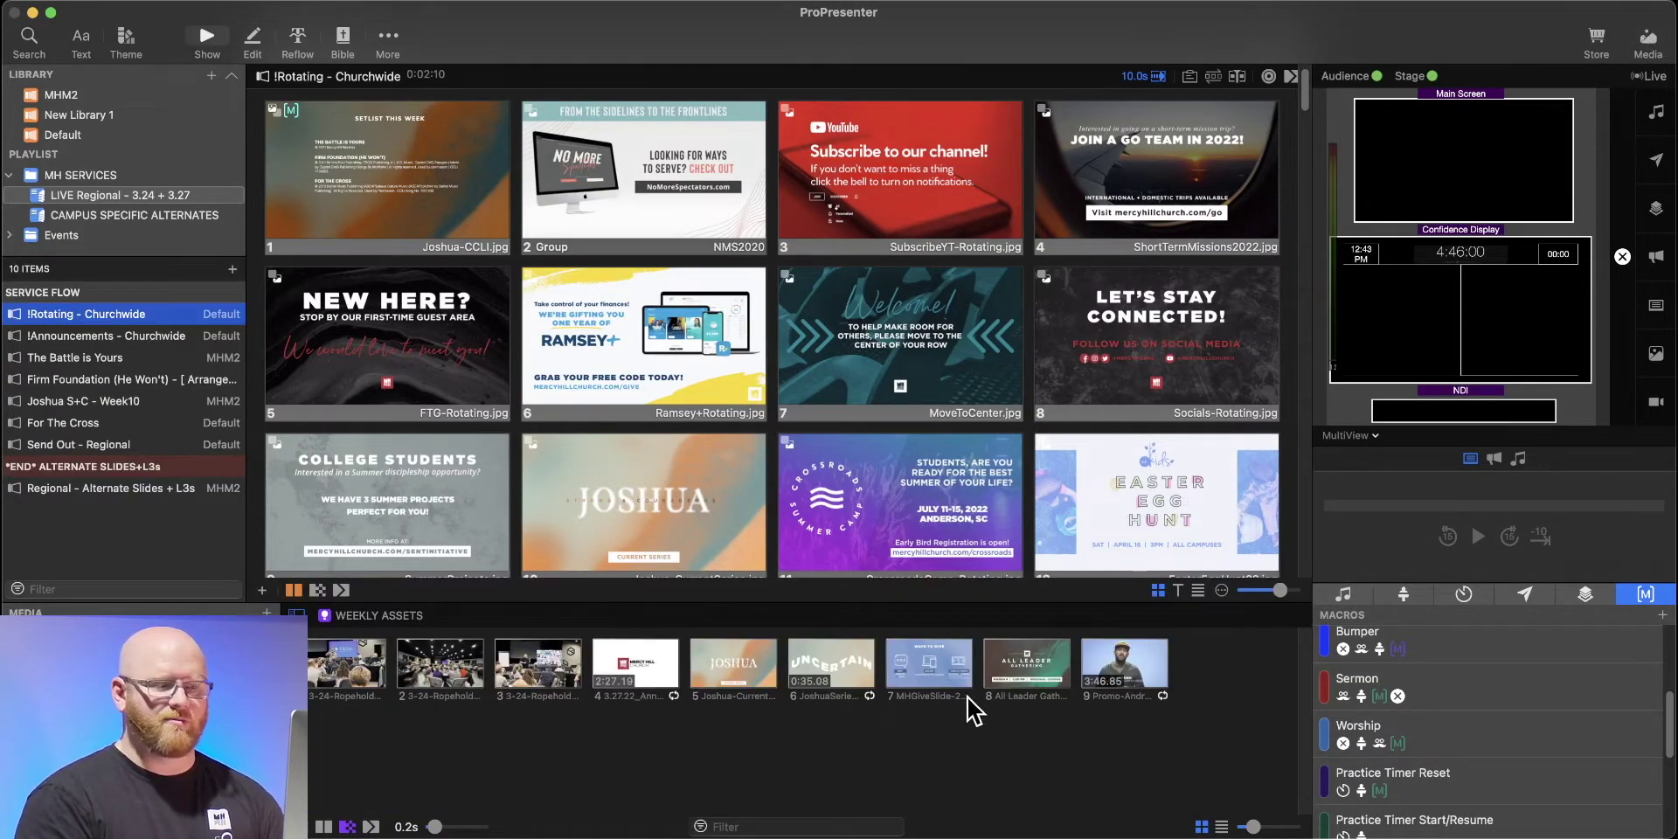
click(1647, 44)
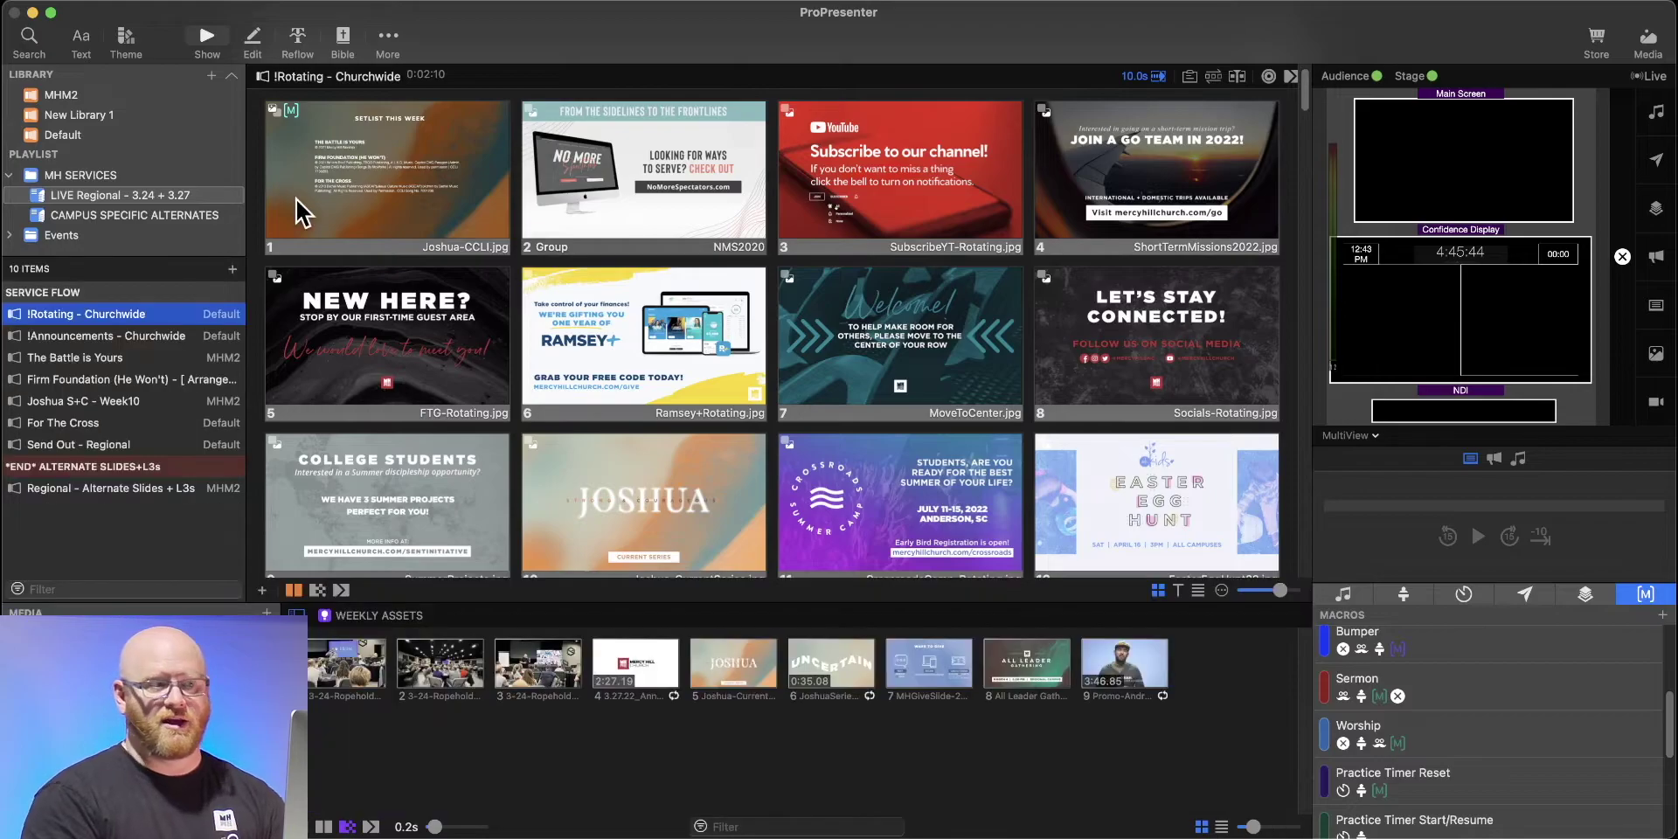
key(super+shift+m)
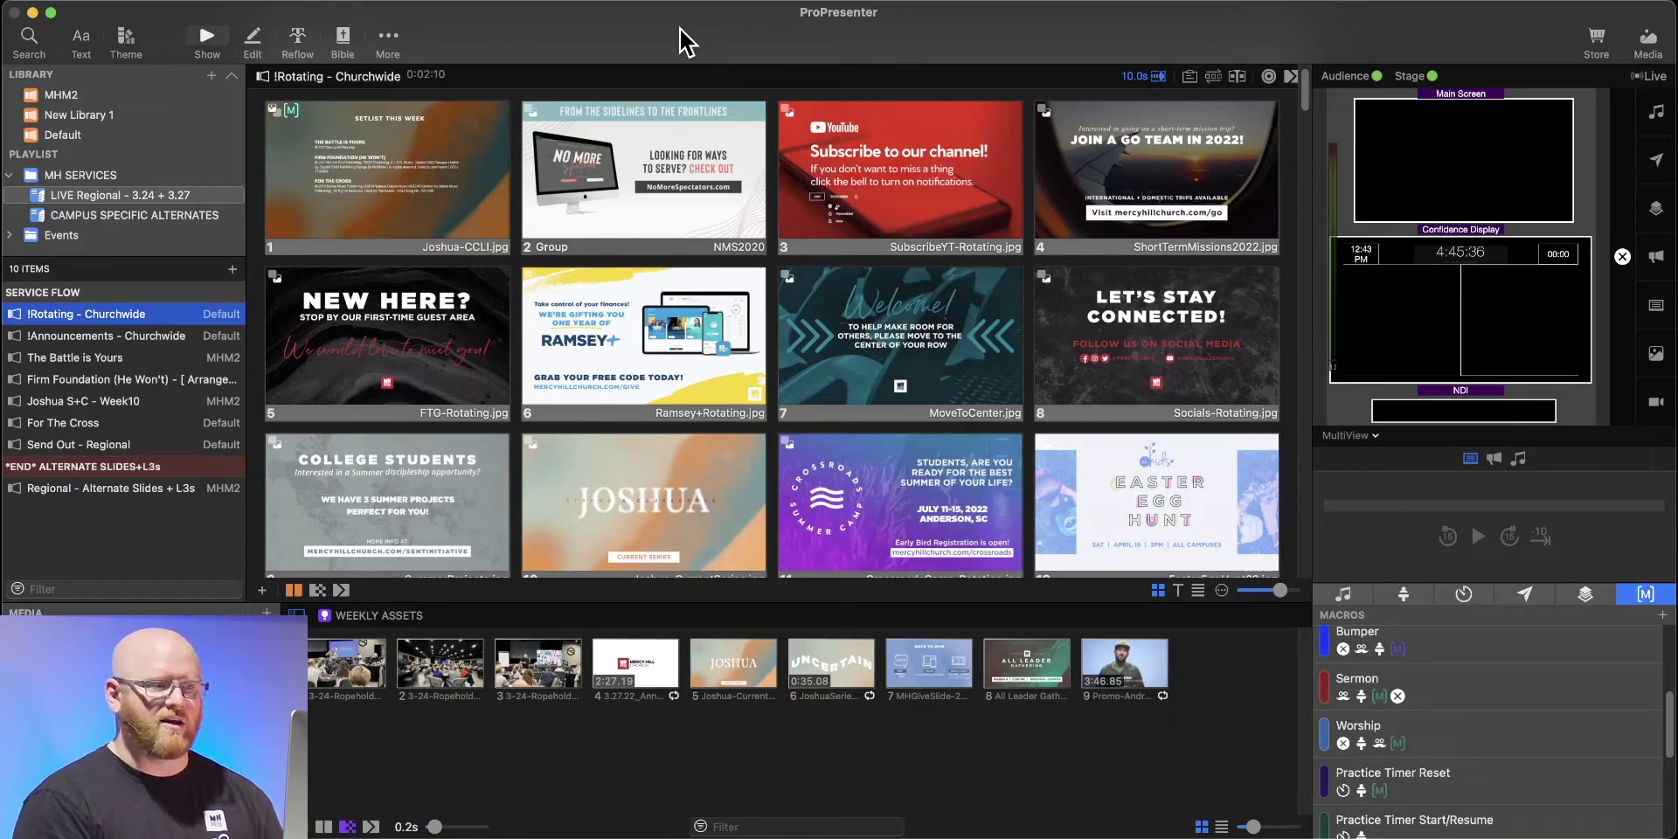
key(super+shift+m)
key(super+shift+m)
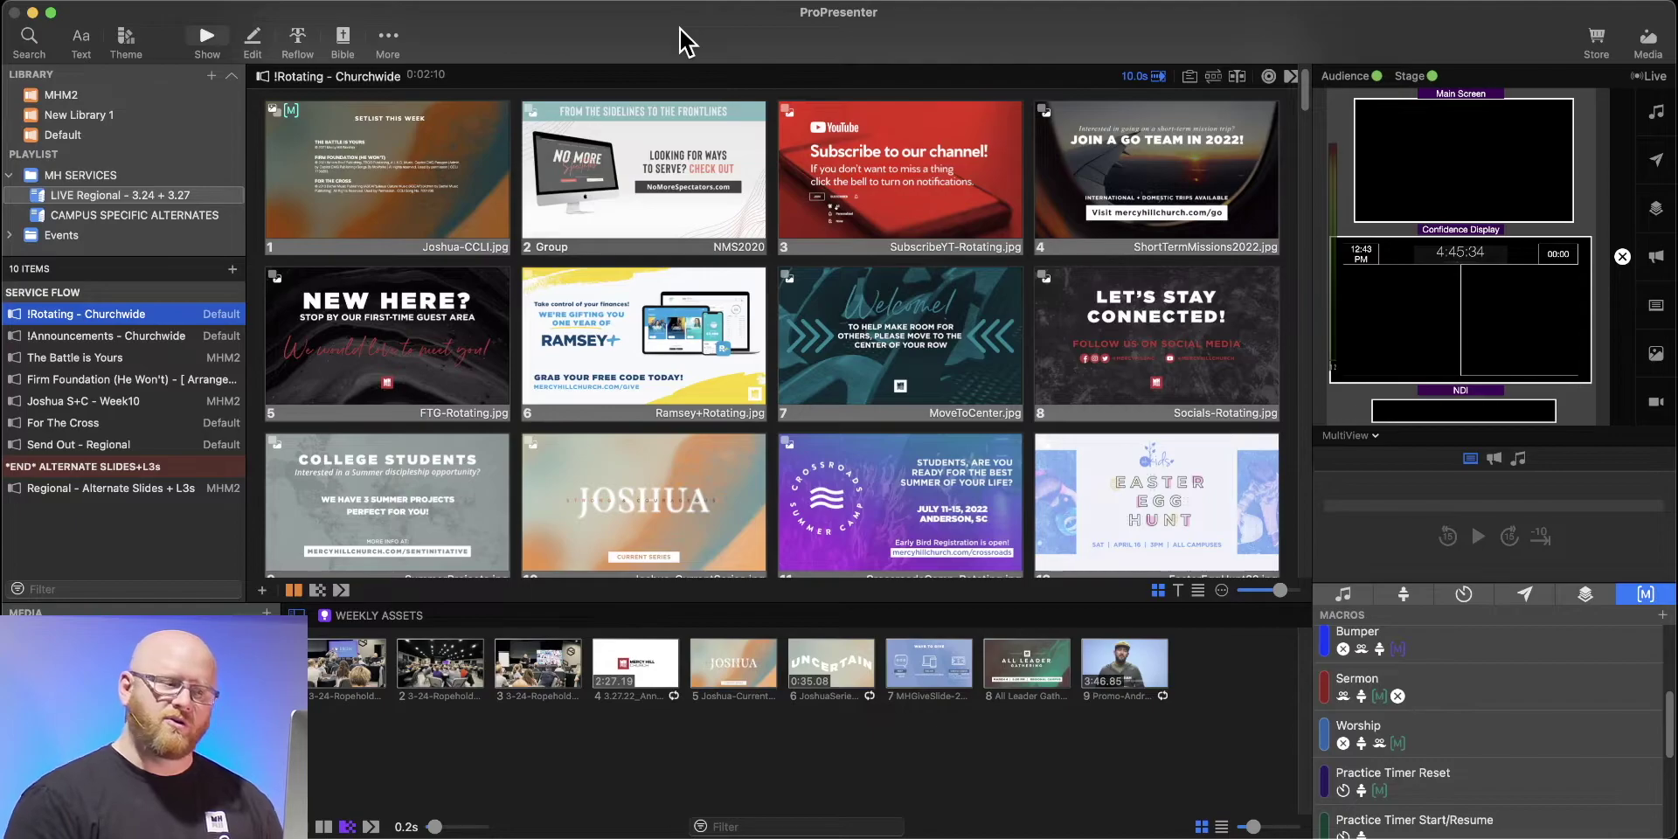
key(super+shift+m)
key(super+shift+m)
key(super+shift+m)
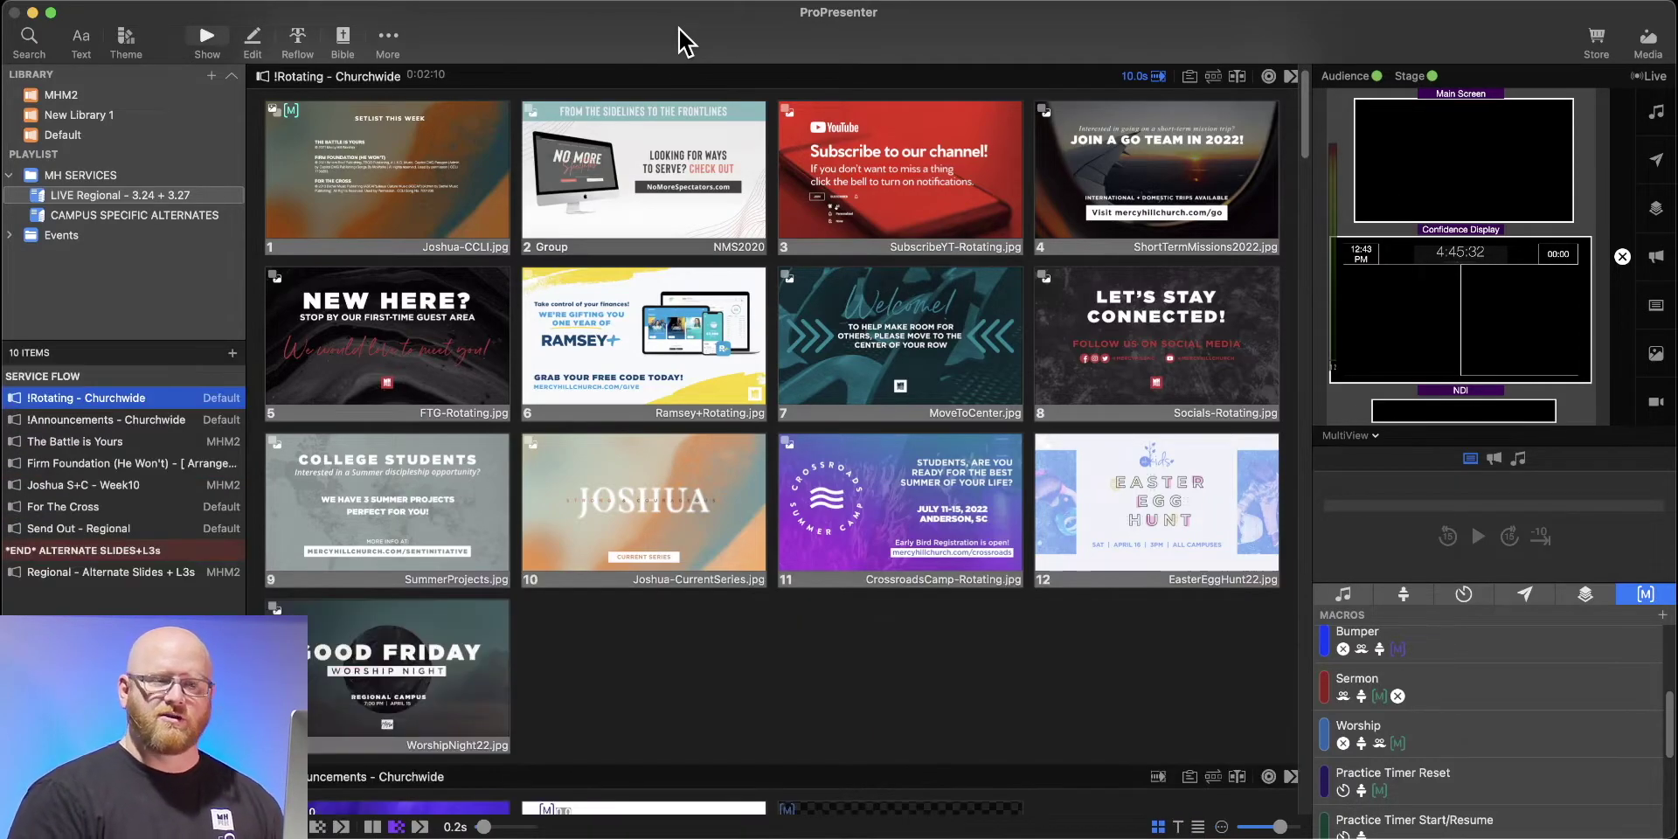
key(super+shift+m)
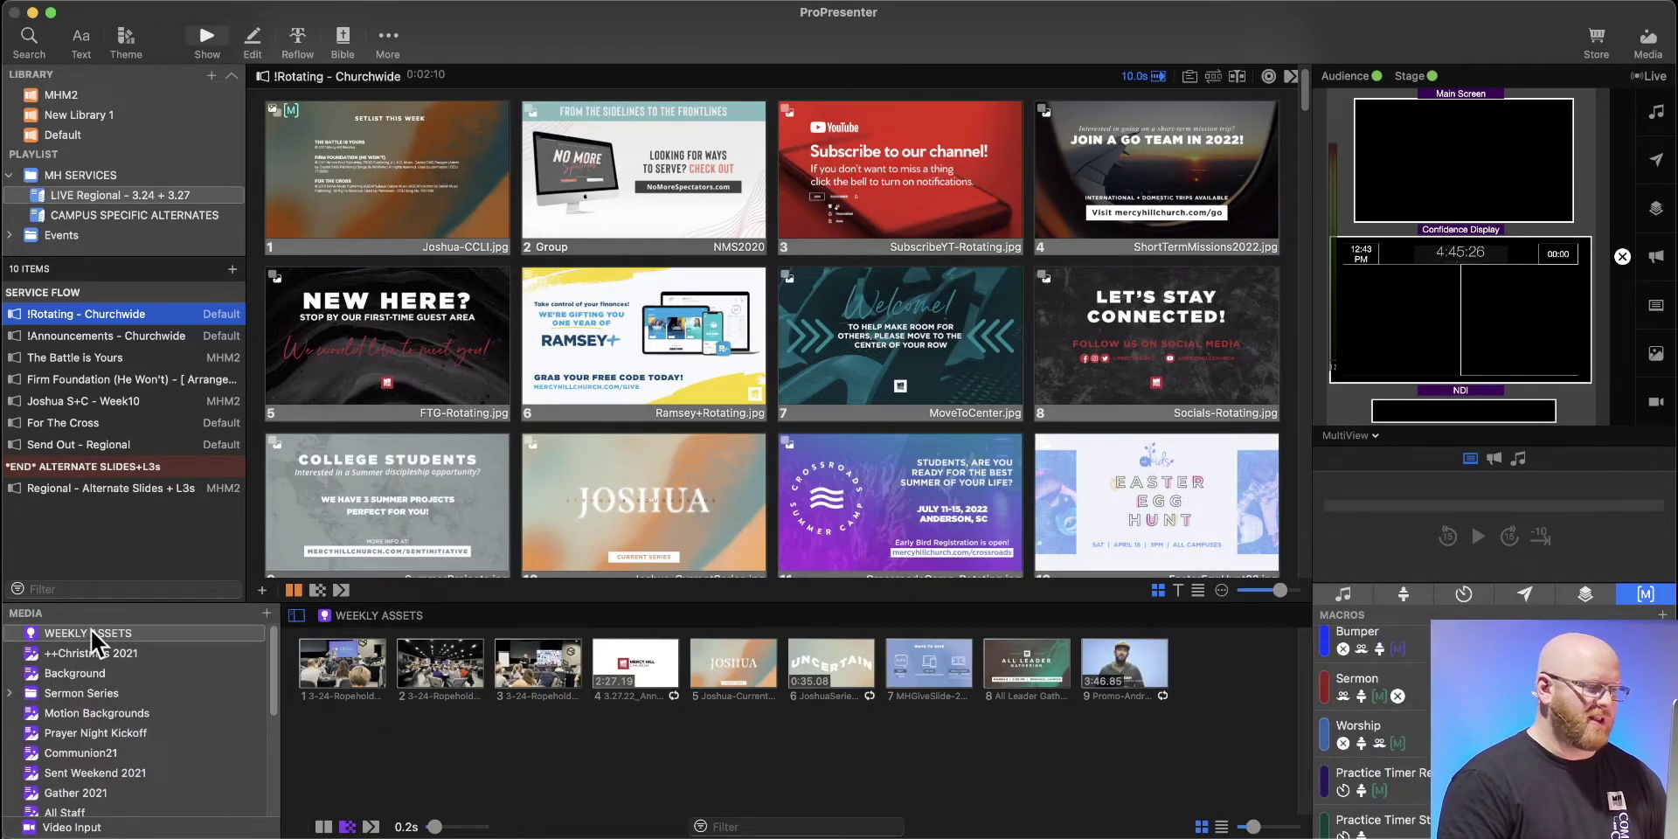
Add a regular playlist named Example to the media bin, below the ++Christmas 2021 playlist.
click(104, 654)
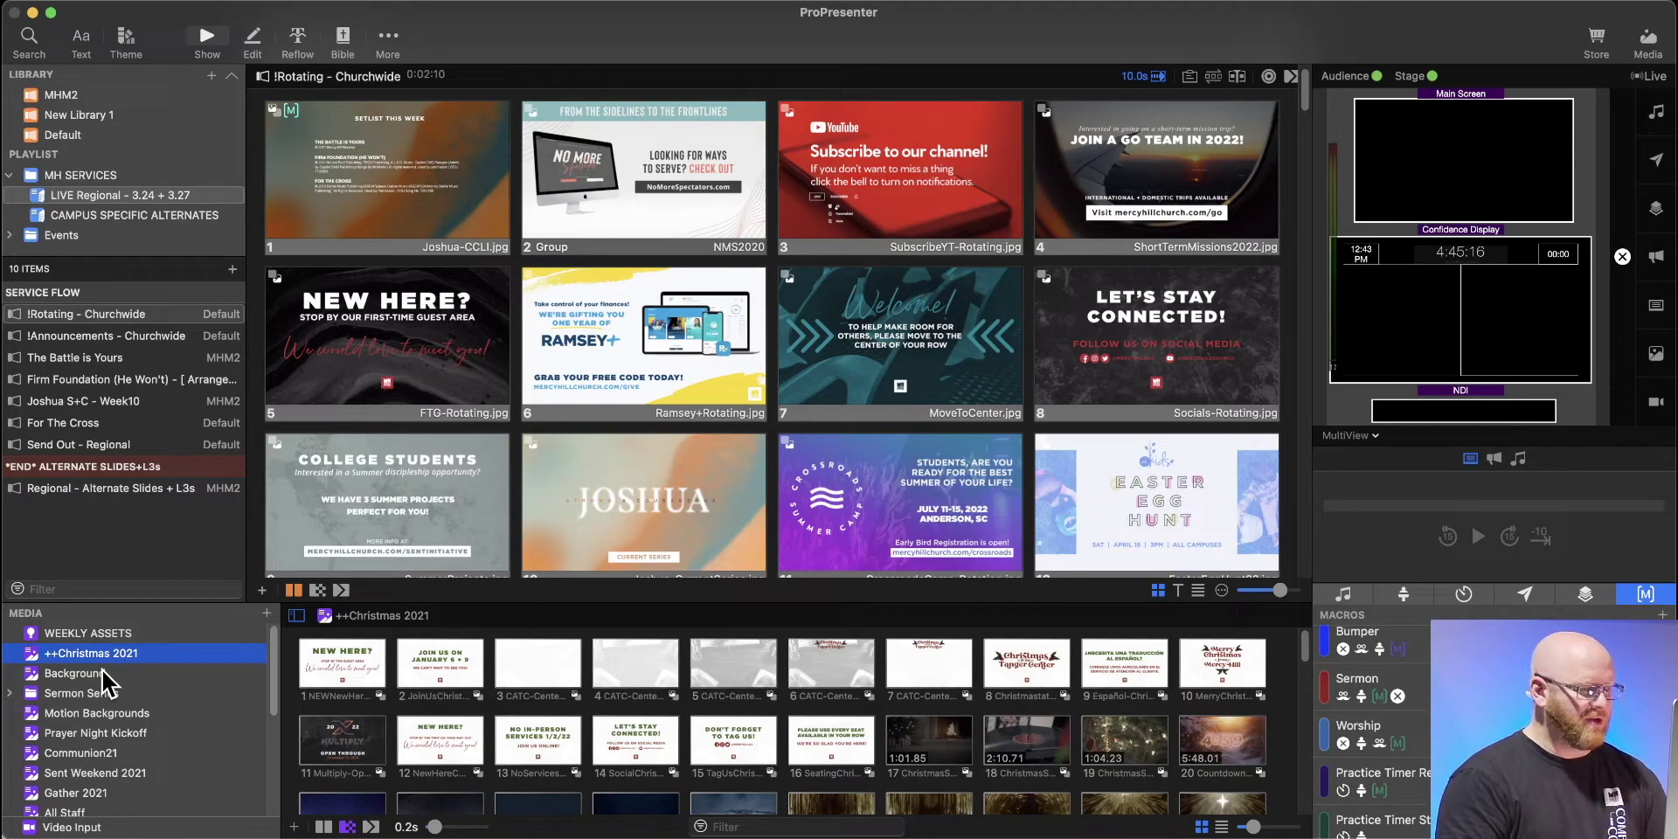
scroll(118, 743, down, 10)
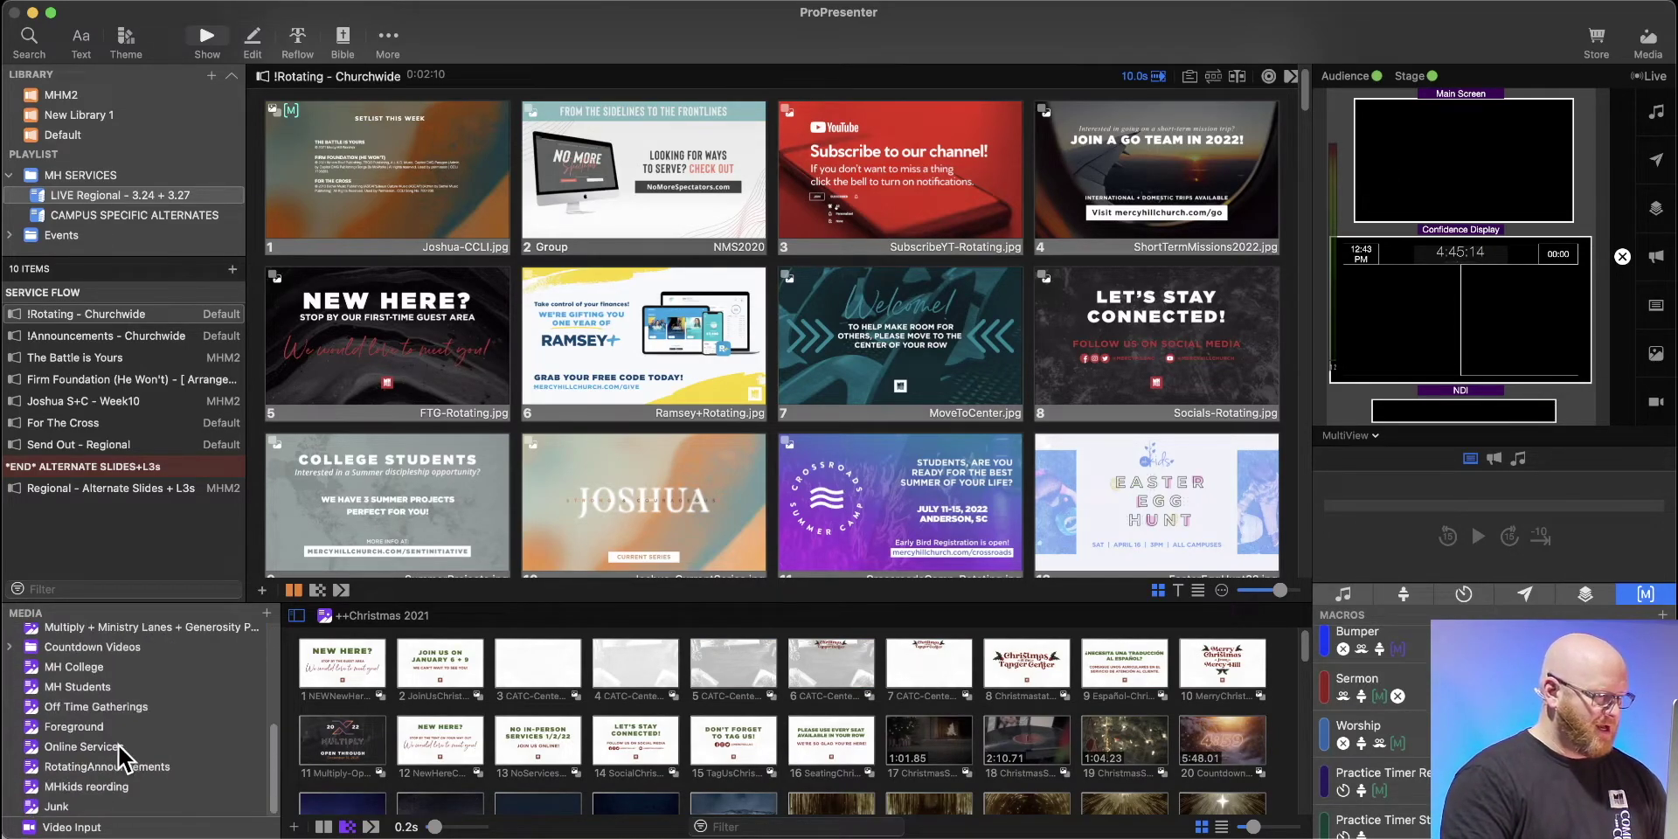
click(266, 613)
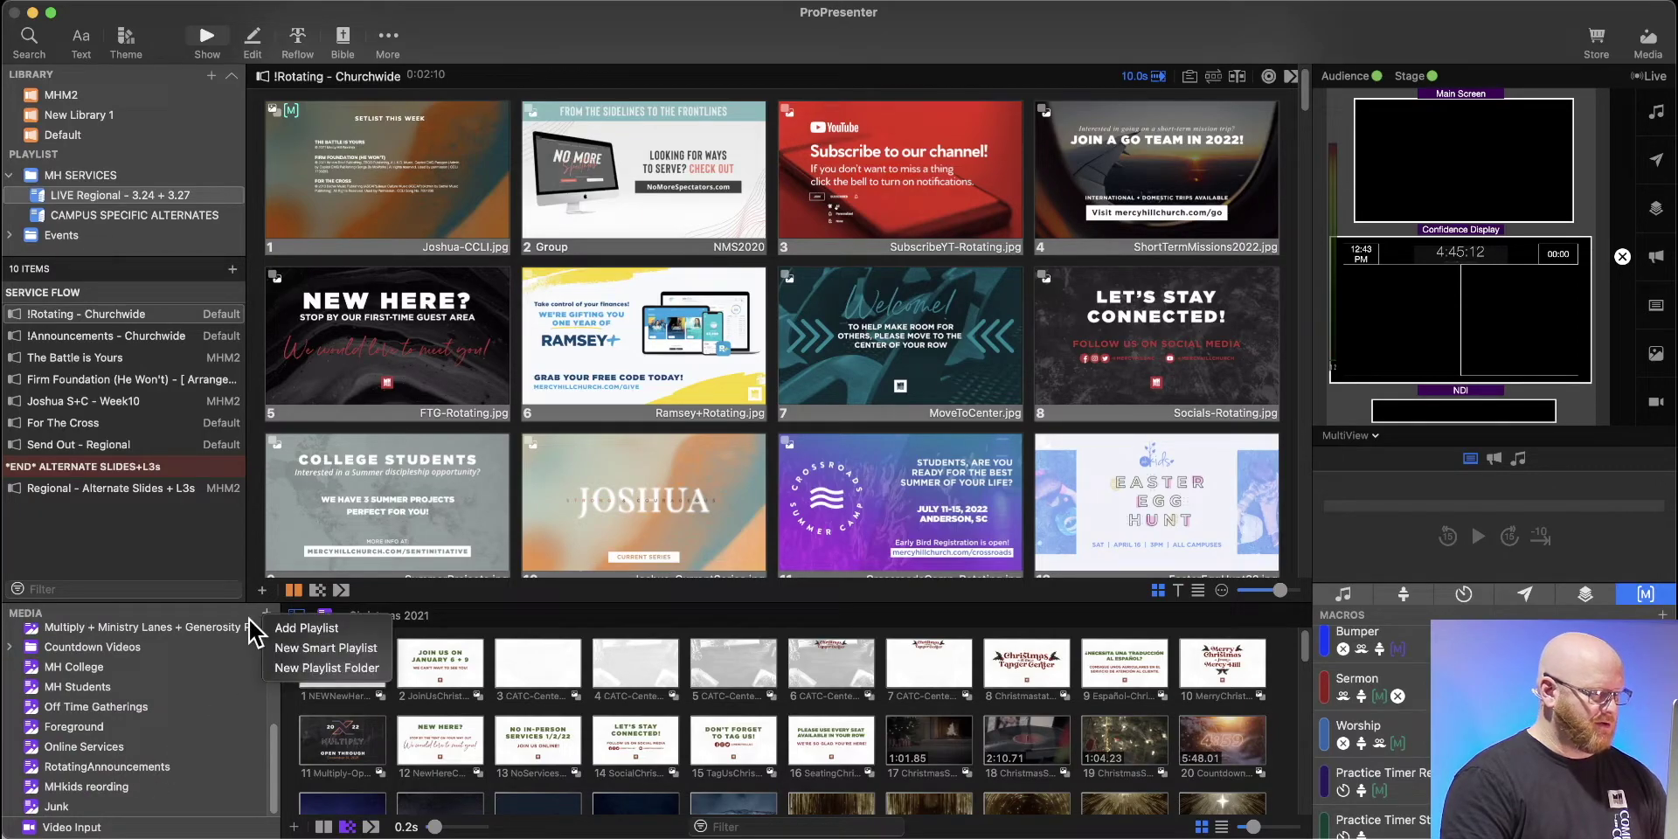
click(310, 632)
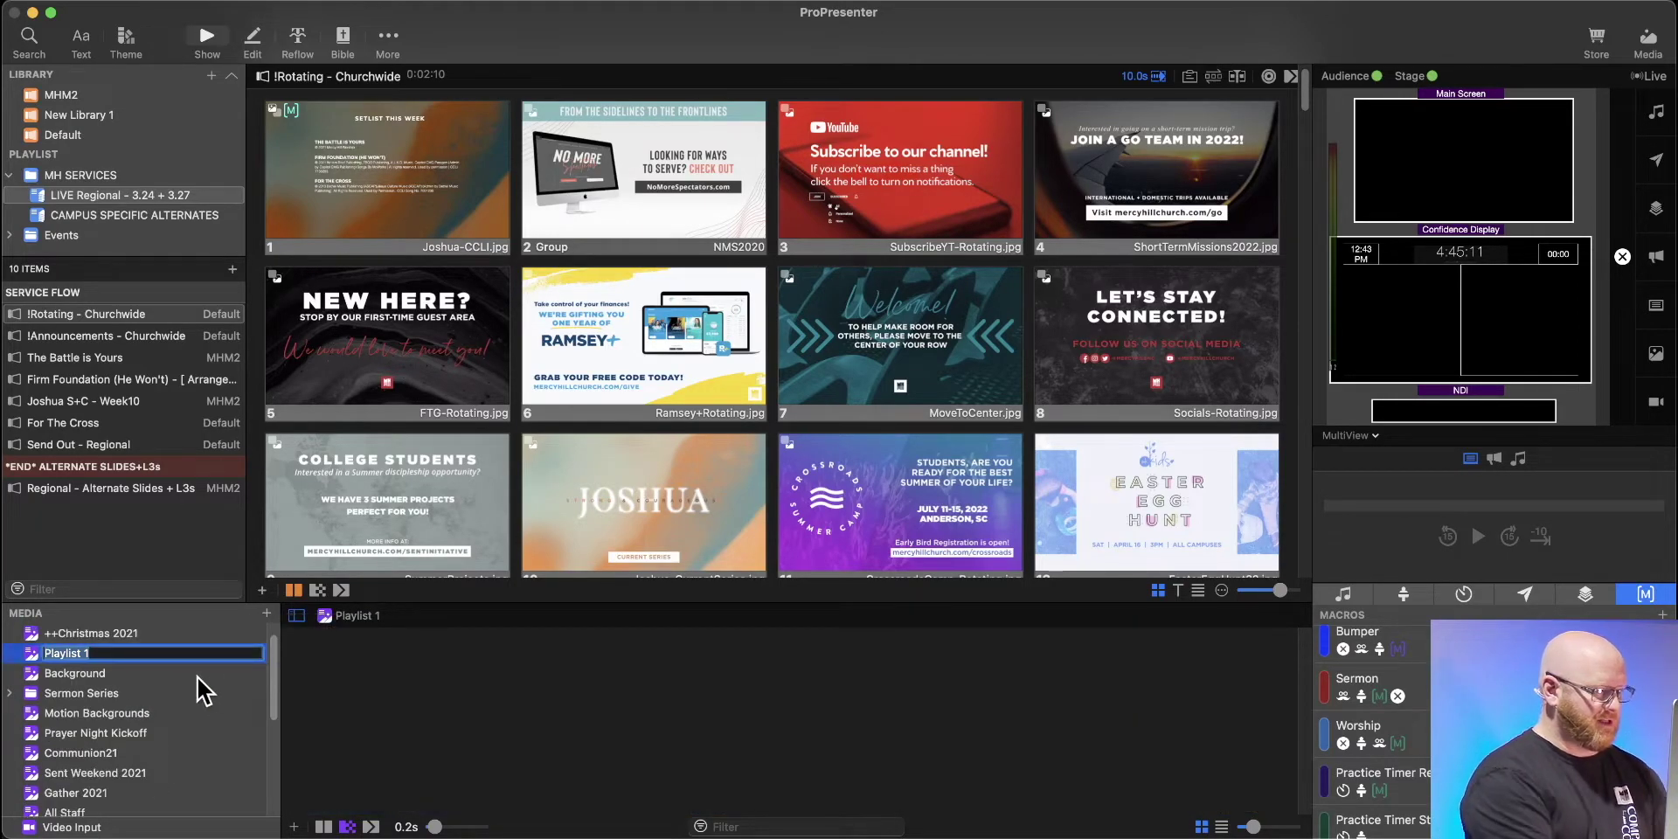
text(Example)
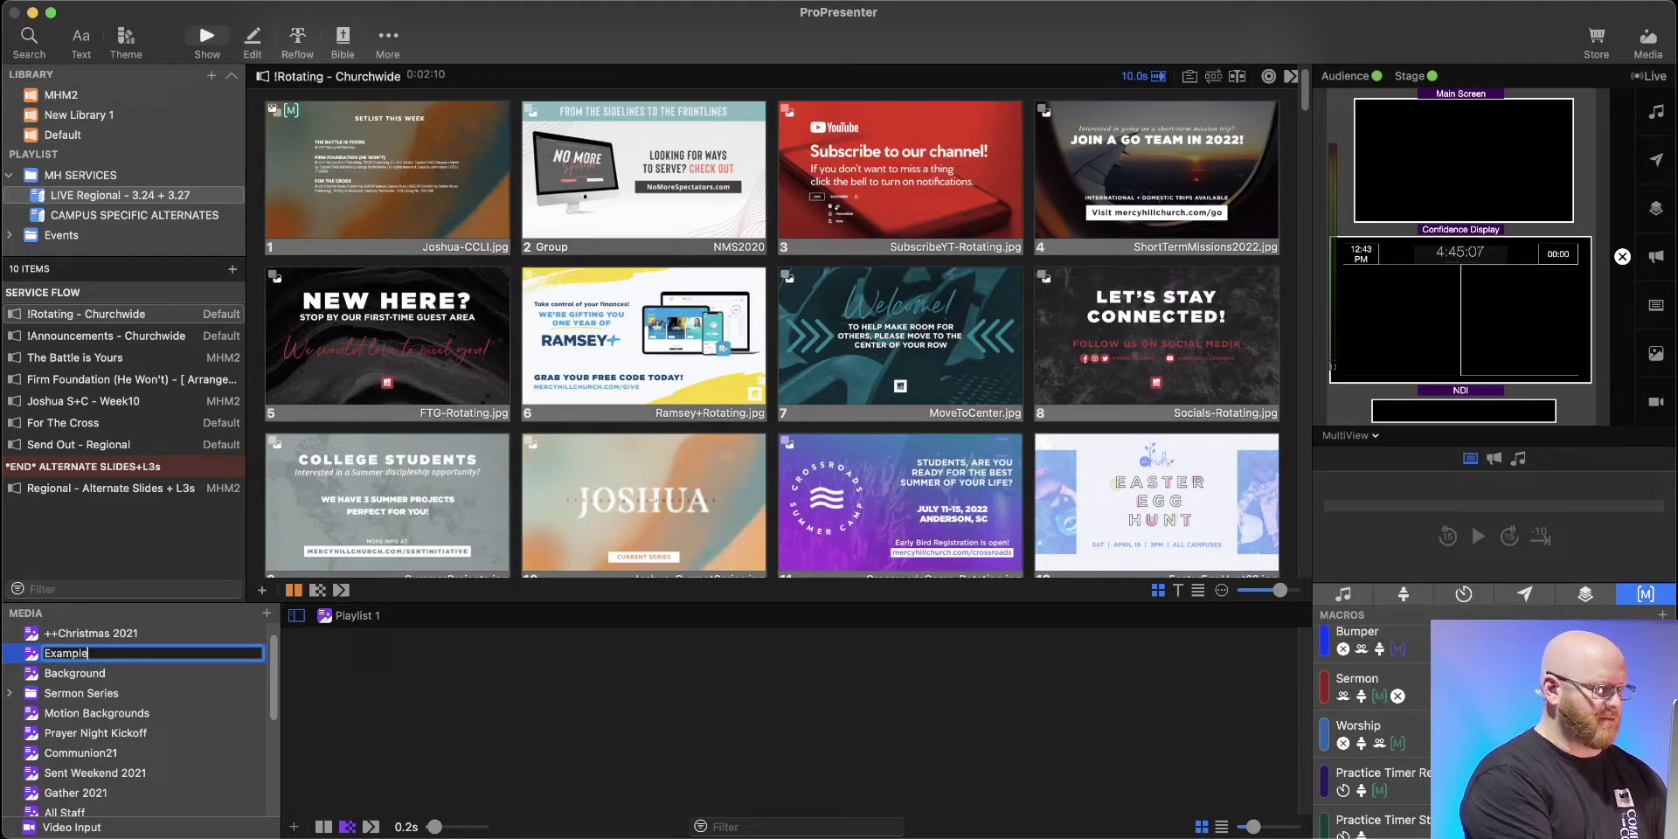
key(Return)
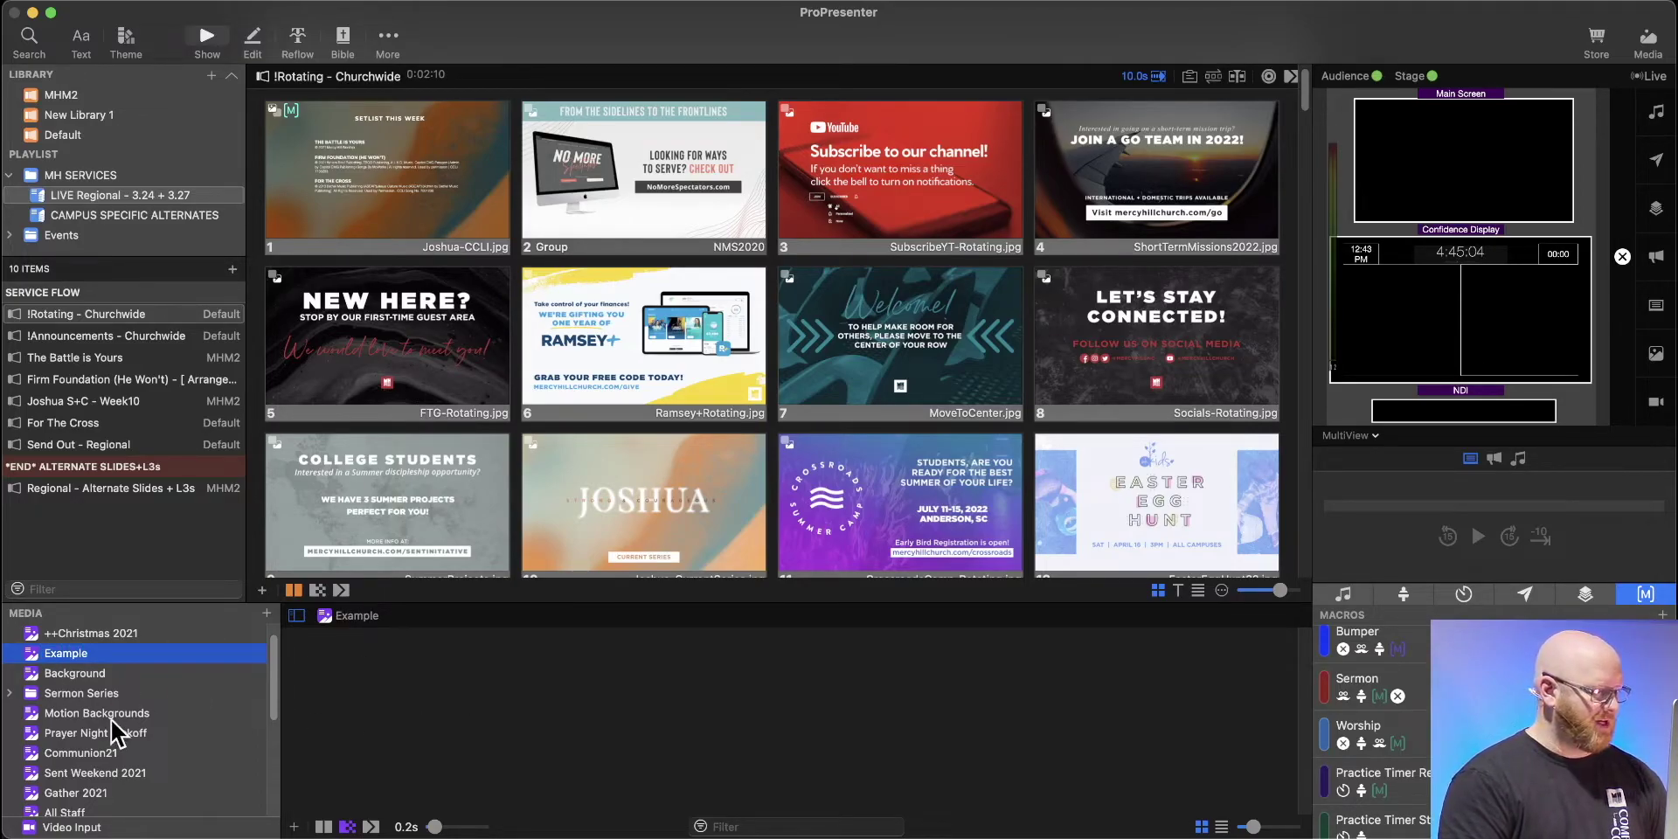
Move the Example media playlist above ++Christmas 2021 and open it.
scroll(88, 708, up, 1)
drag(33, 666, 38, 646)
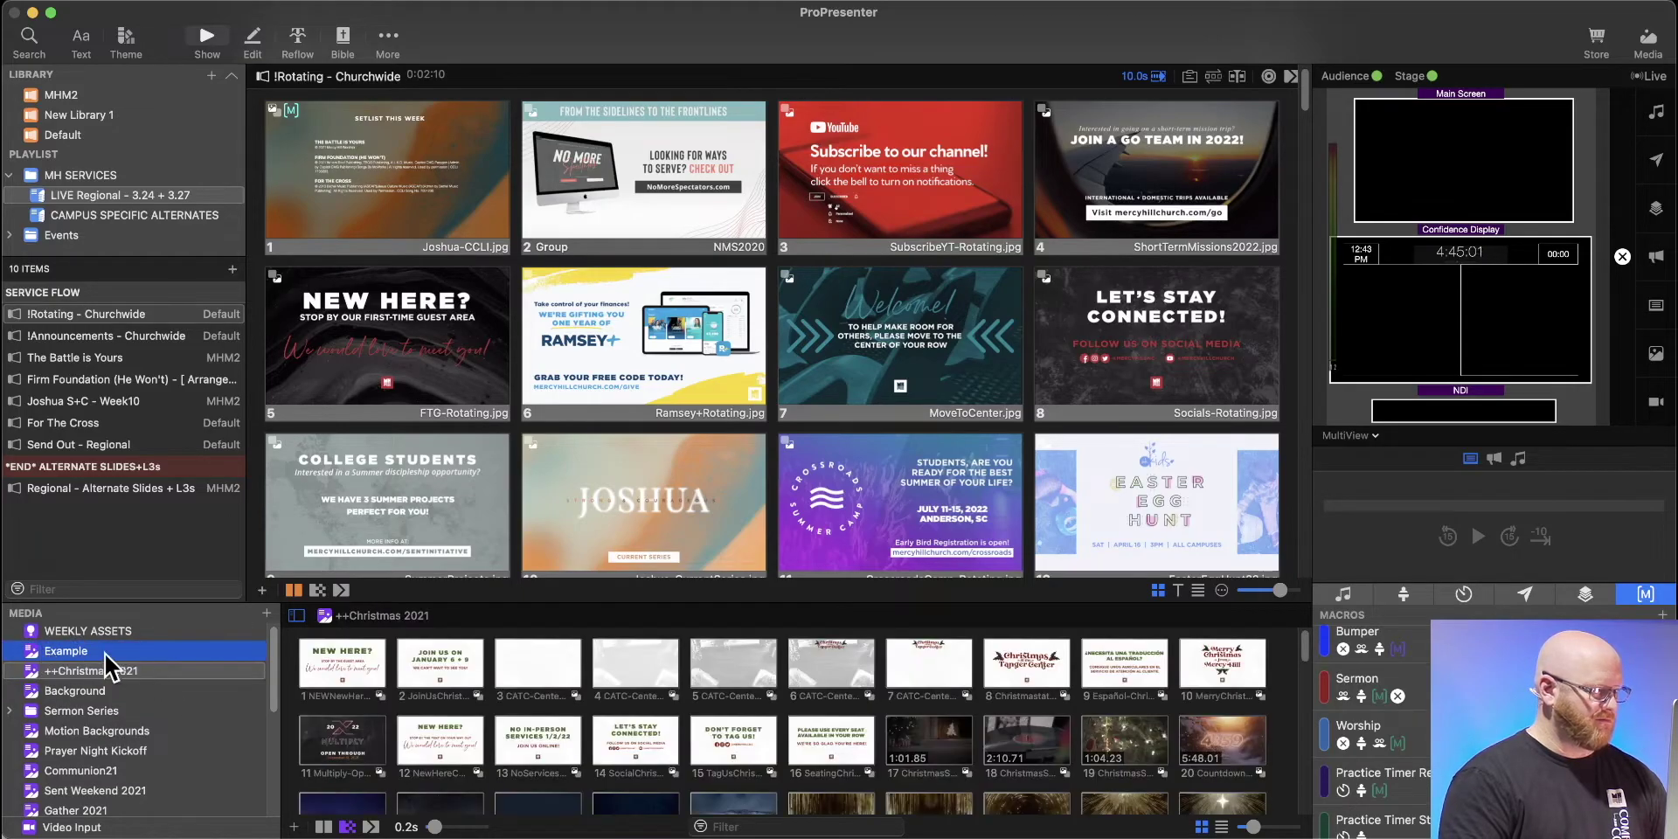
click(30, 653)
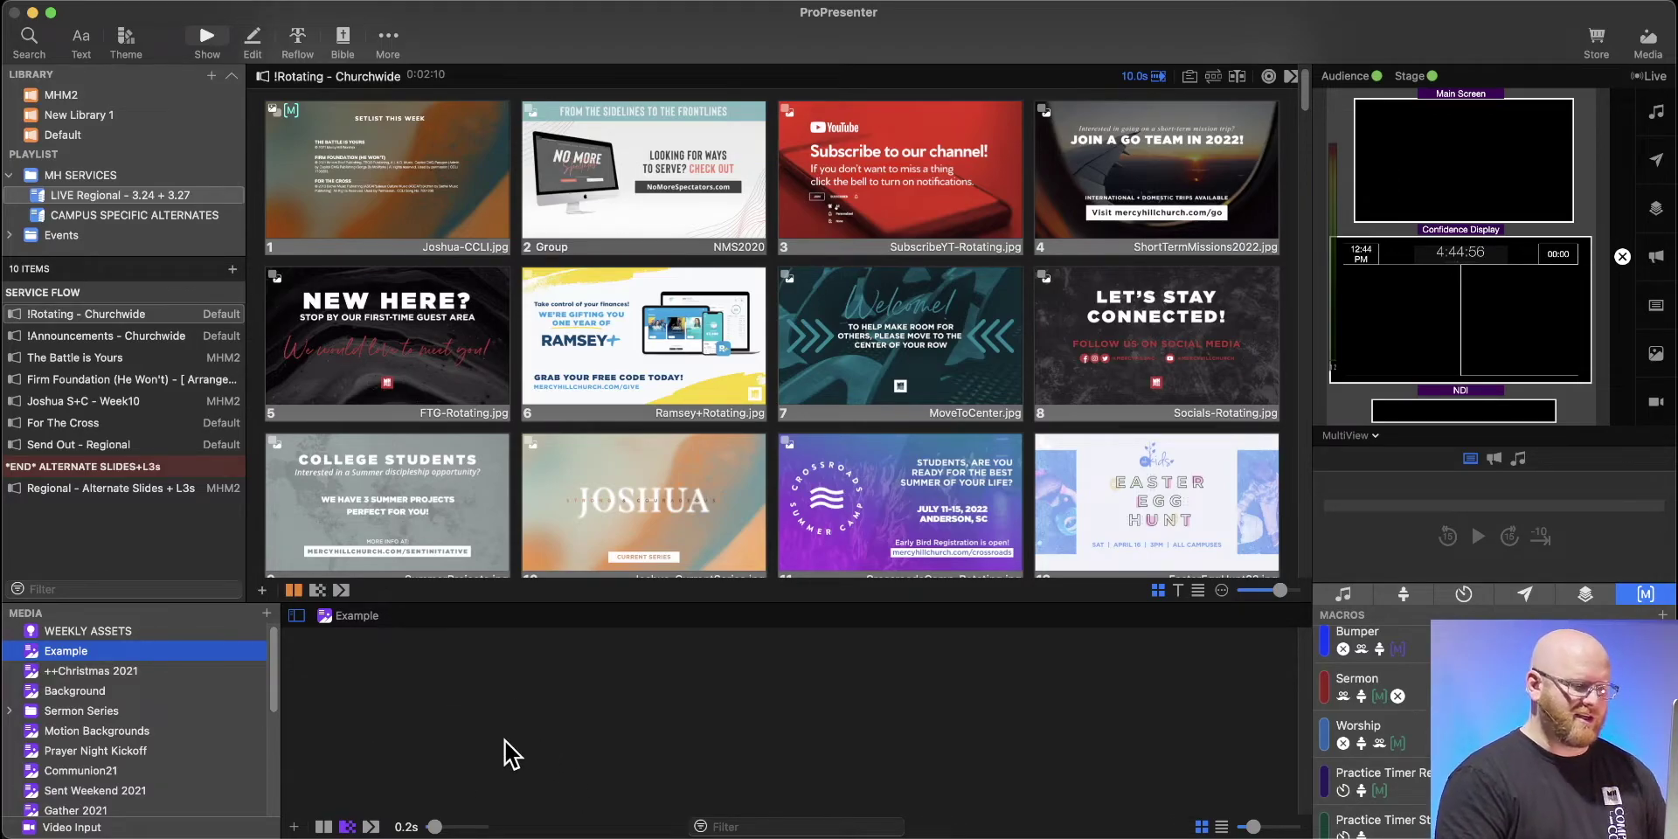
Import Joshua-CurrentSeries.jpg from the WEEKLY ASSETS folder into the Example playlist, using the existing file, and select it.
key(super+shift+i)
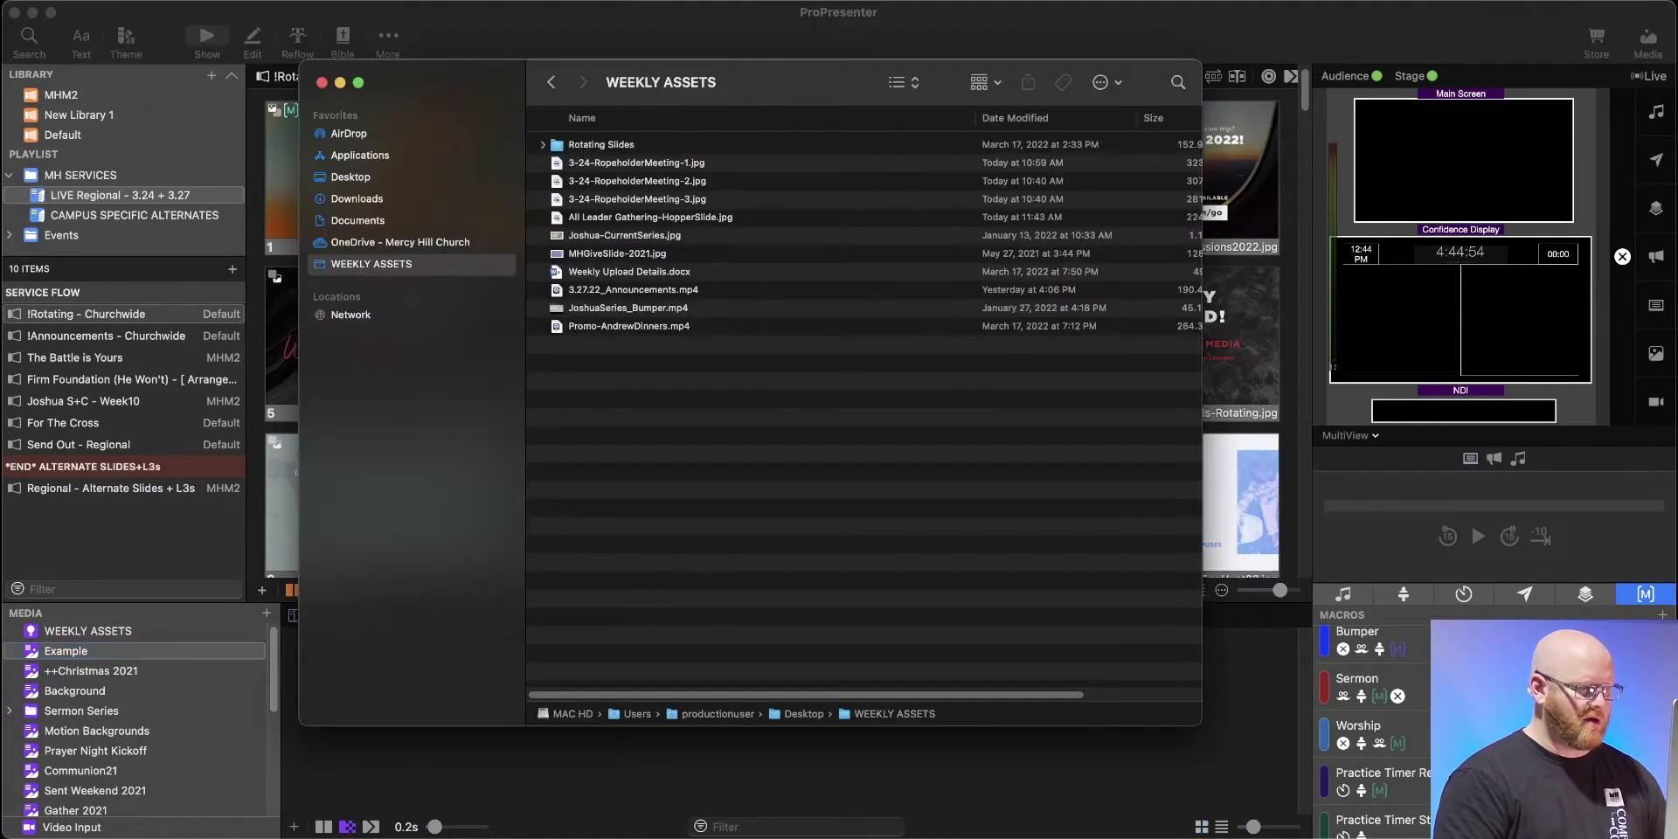
drag(495, 76, 822, 90)
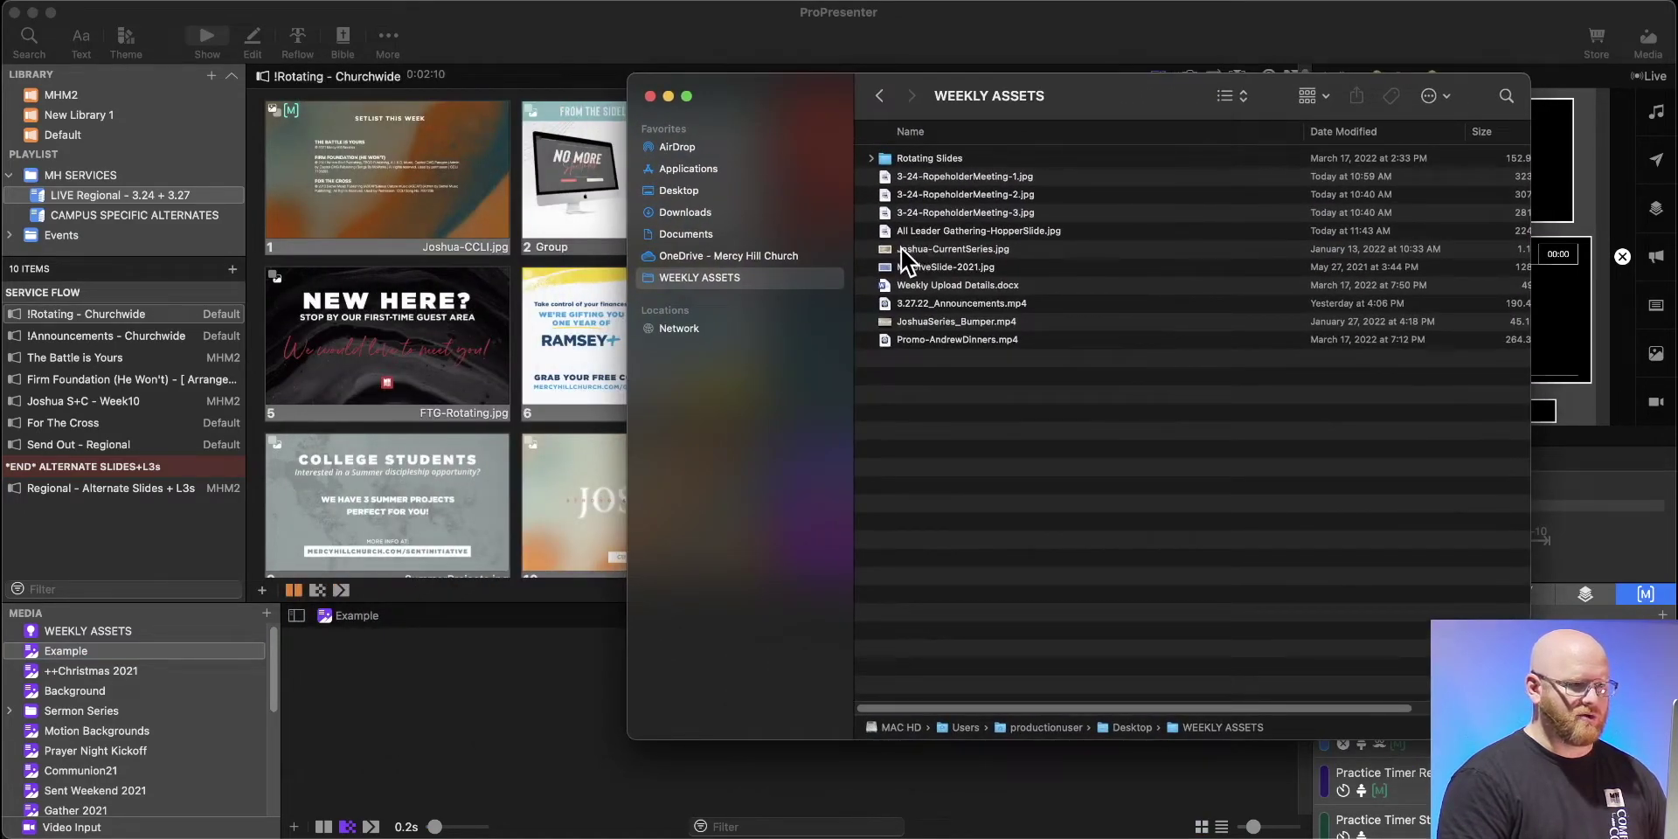
drag(901, 249, 444, 683)
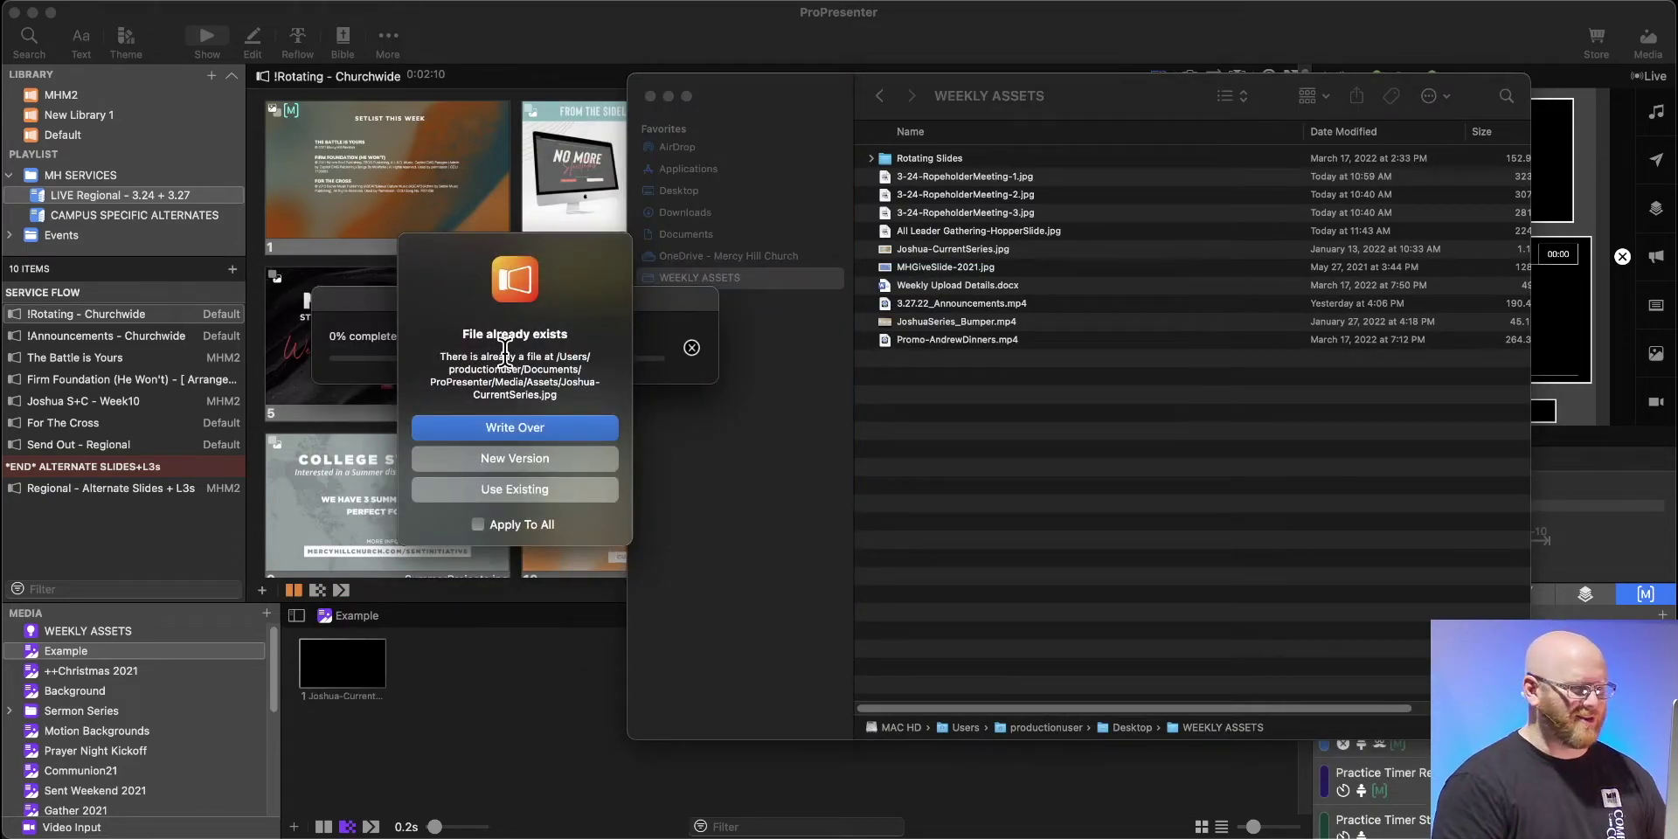
click(506, 486)
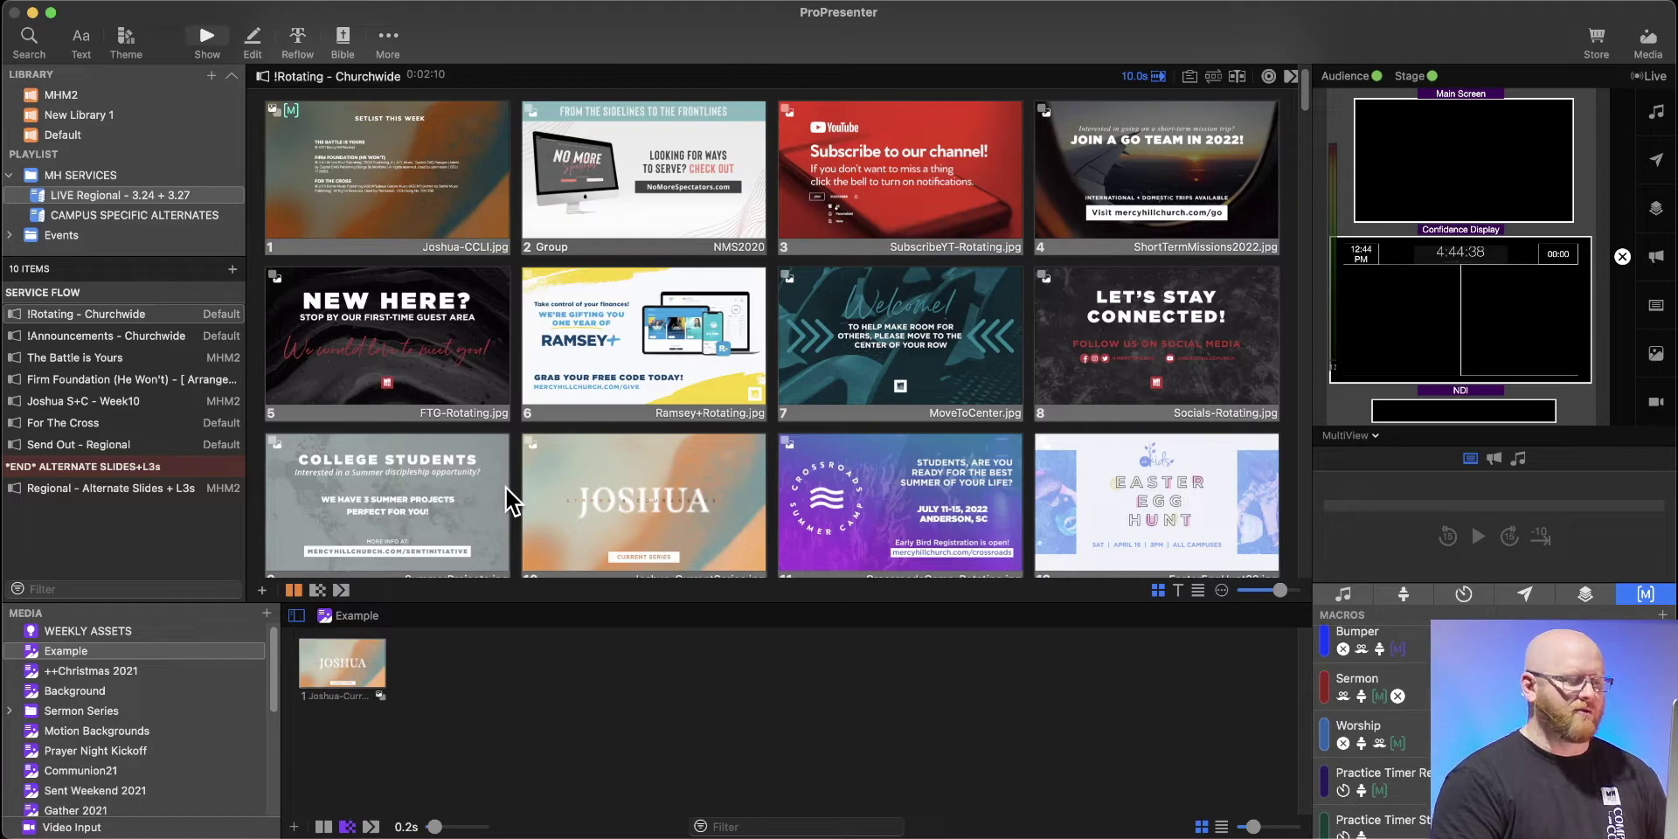
click(365, 669)
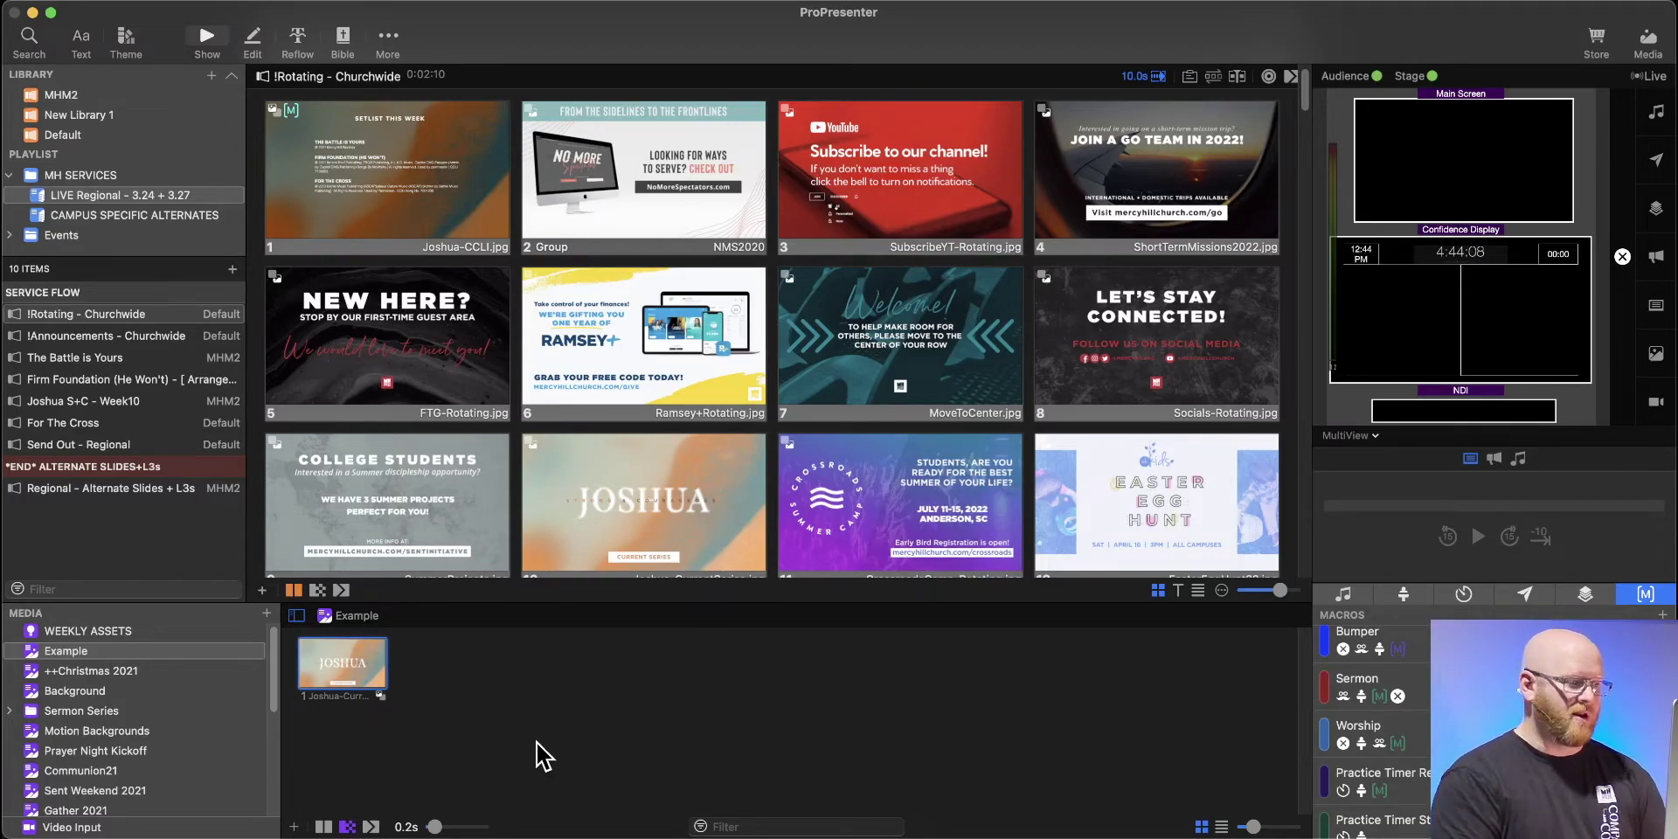
Start a new smart playlist in the media bin and create a folder named Example on the Desktop for it.
click(81, 633)
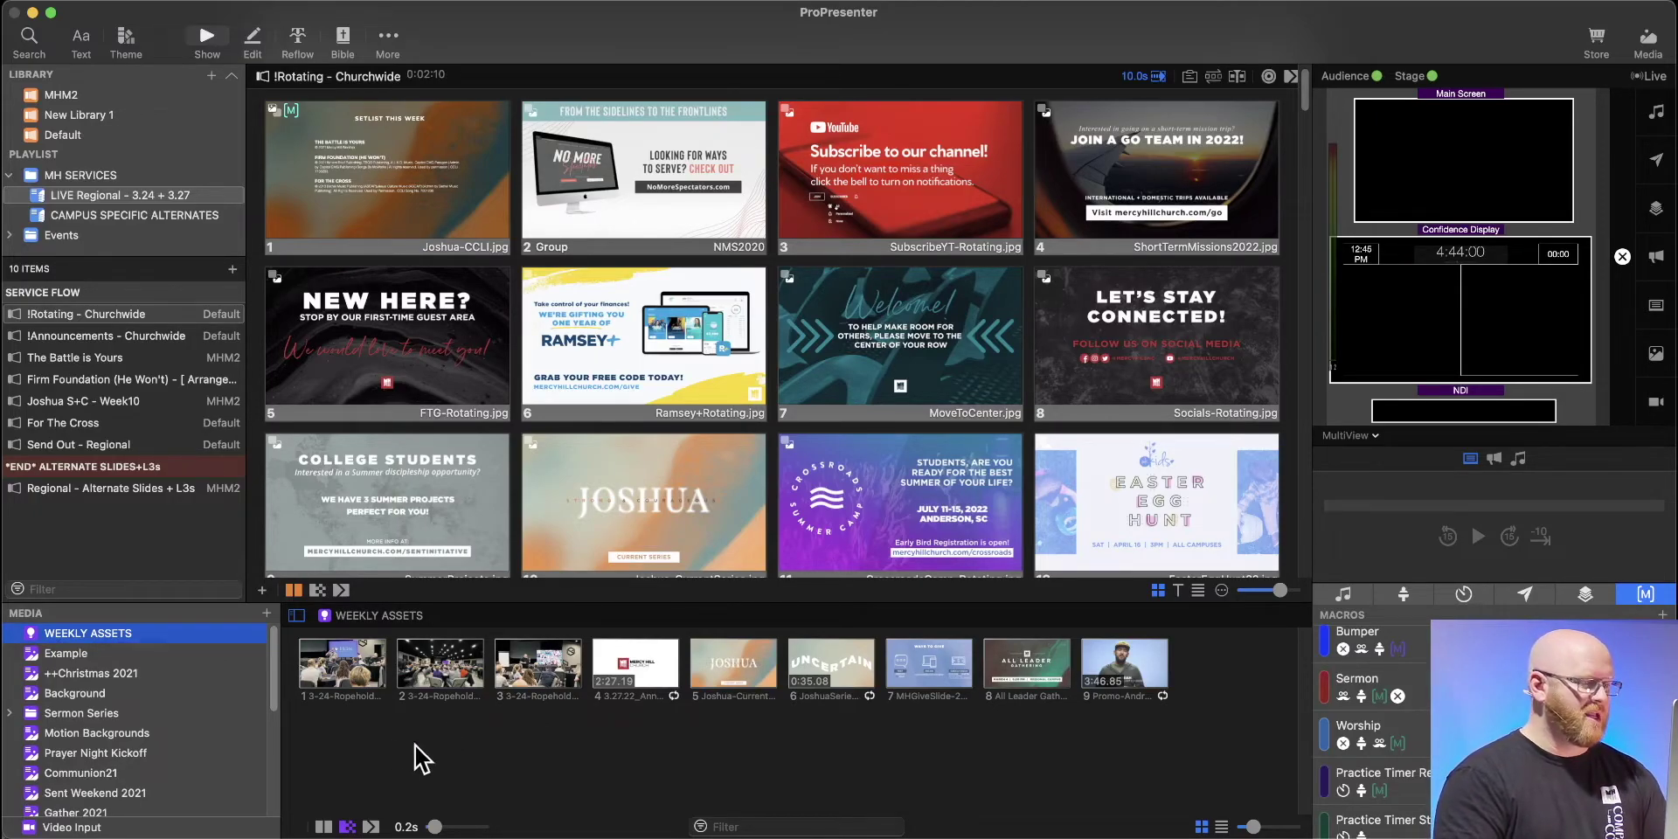
click(267, 614)
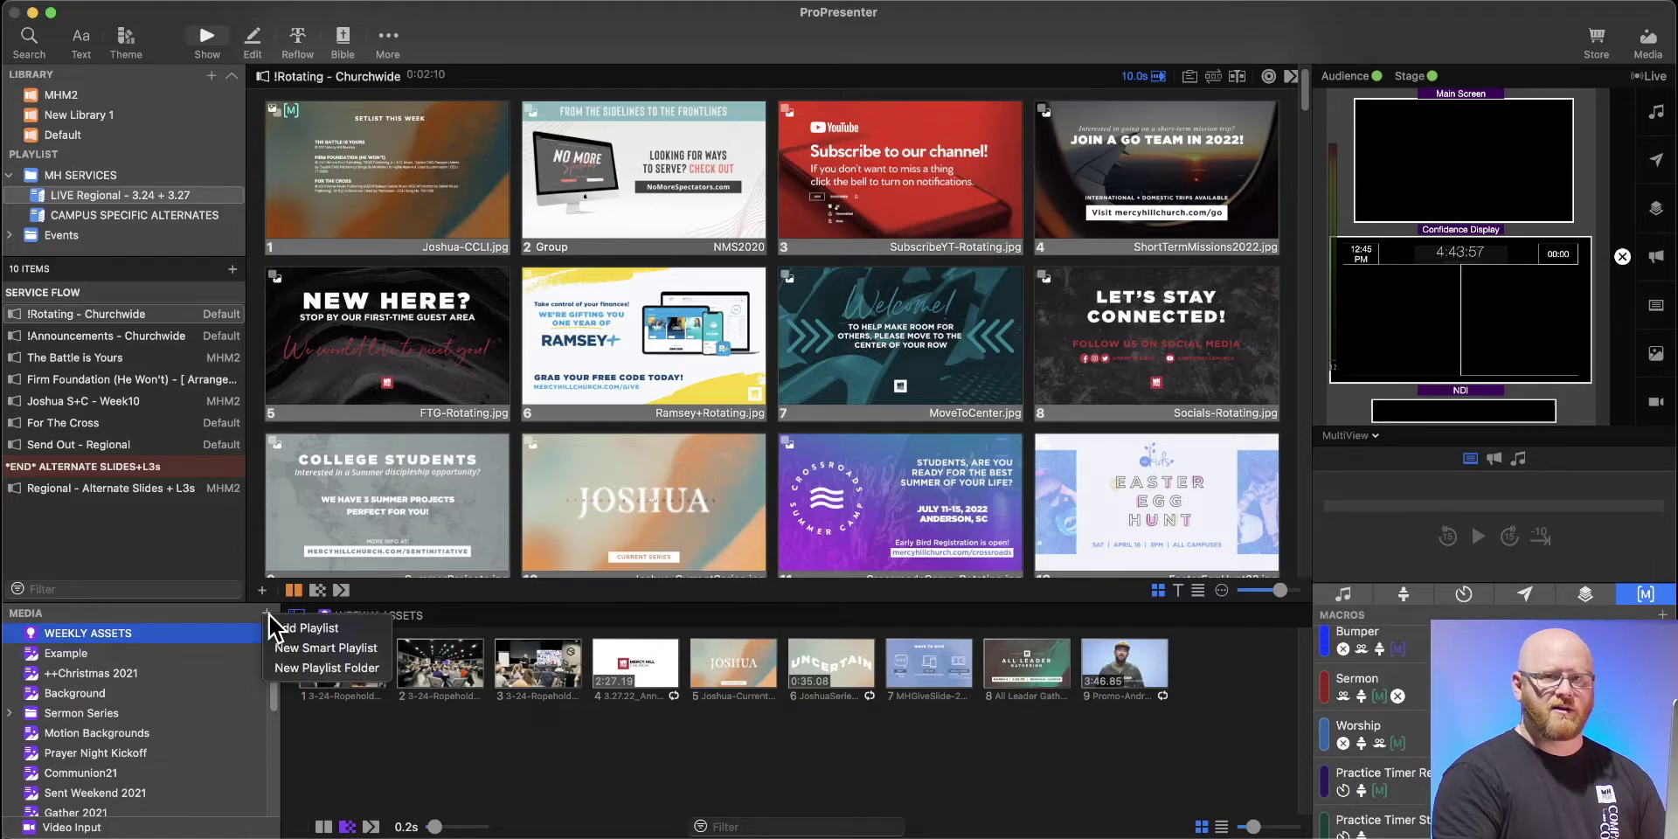
click(326, 650)
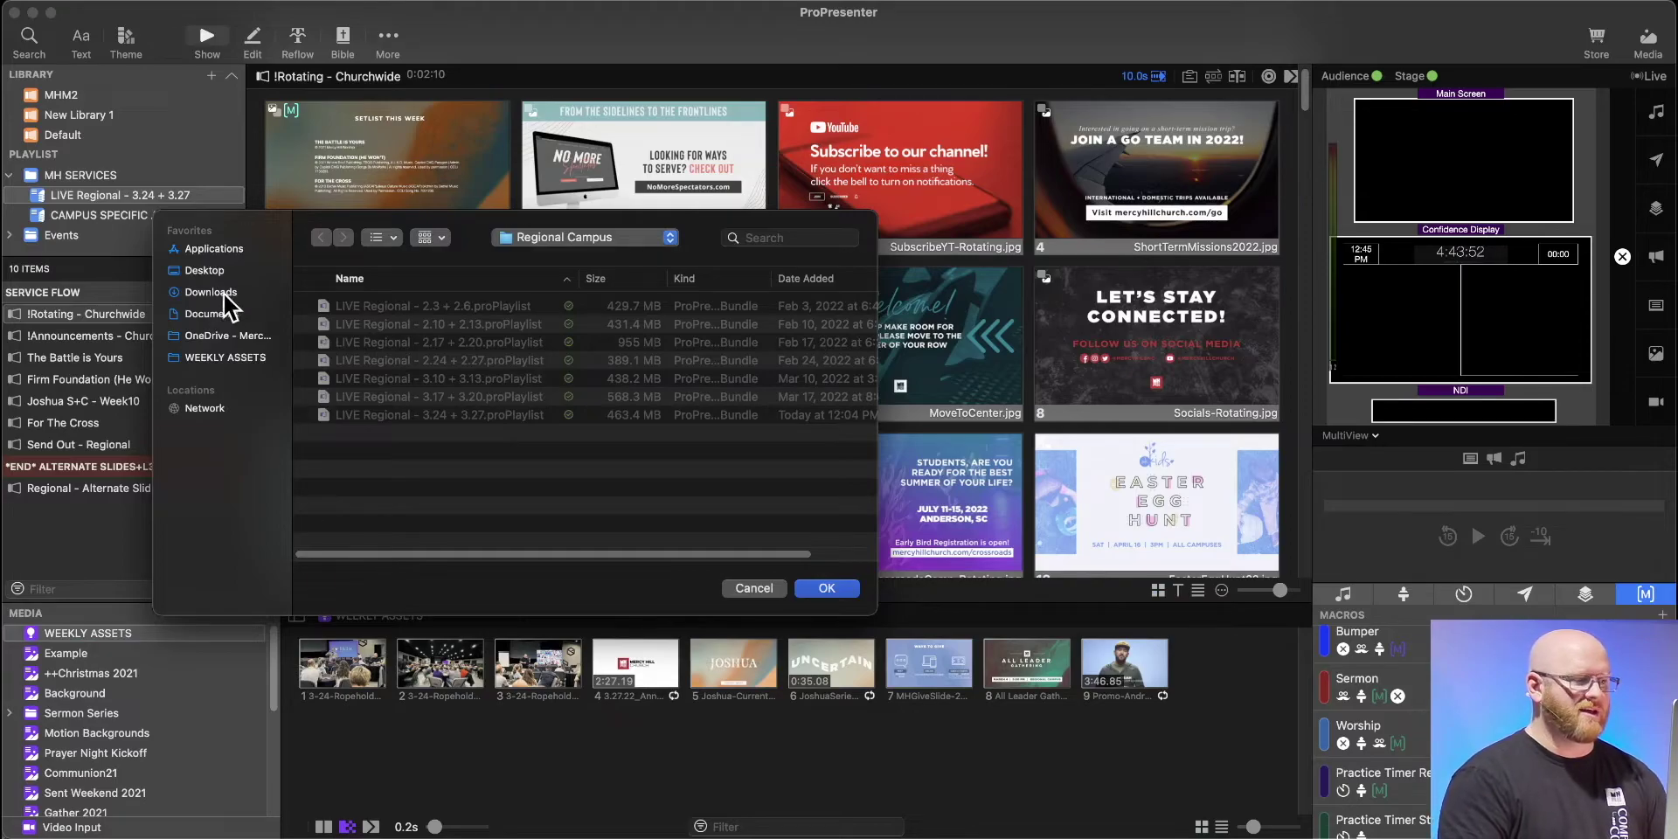
click(203, 271)
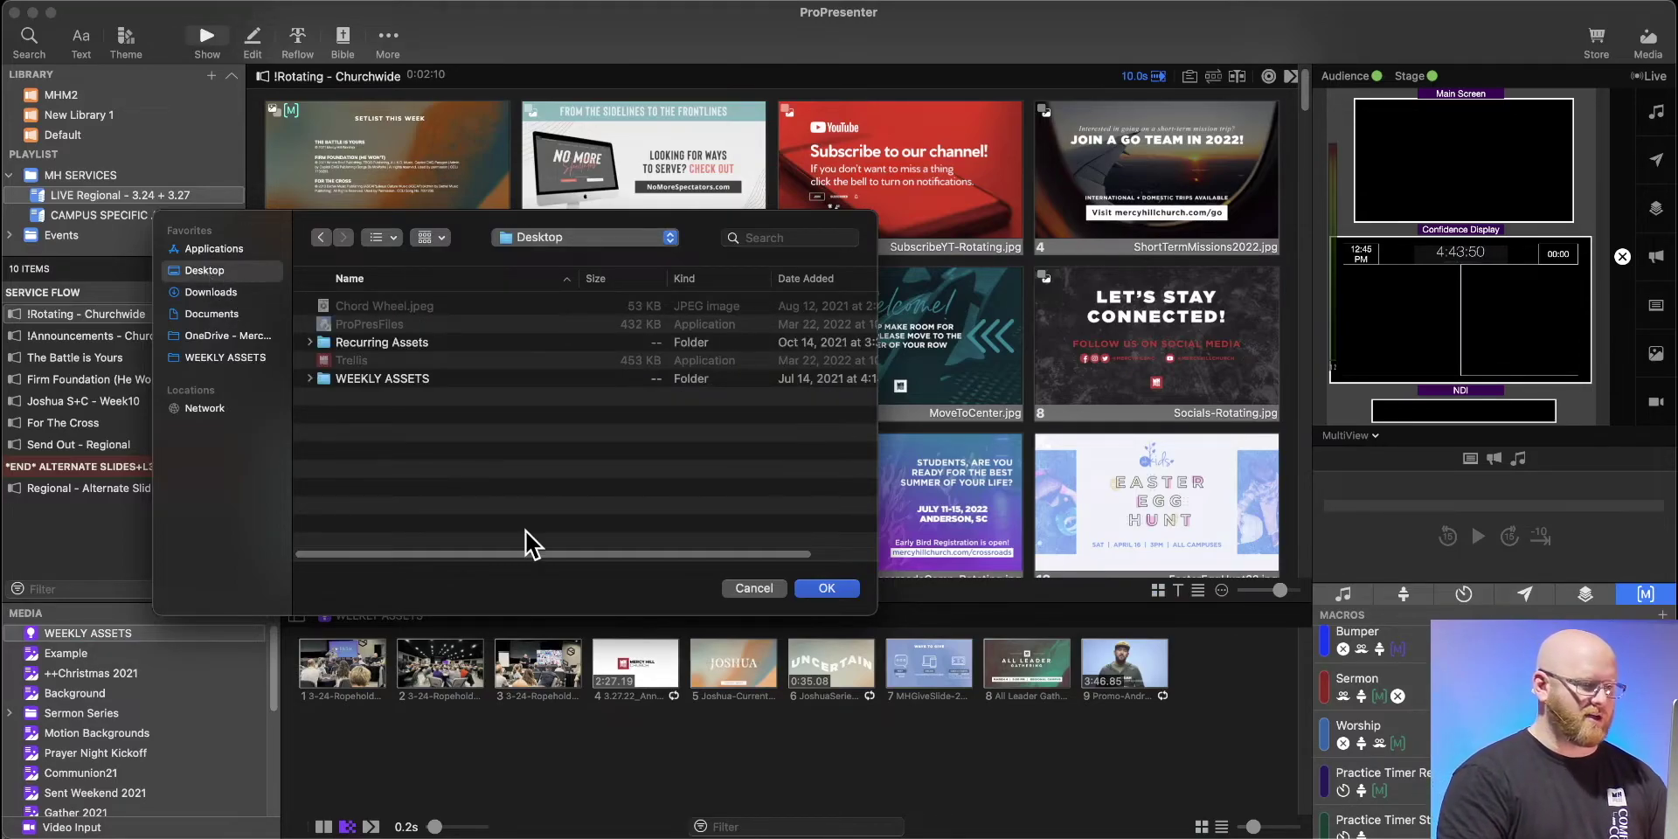
drag(506, 218, 538, 214)
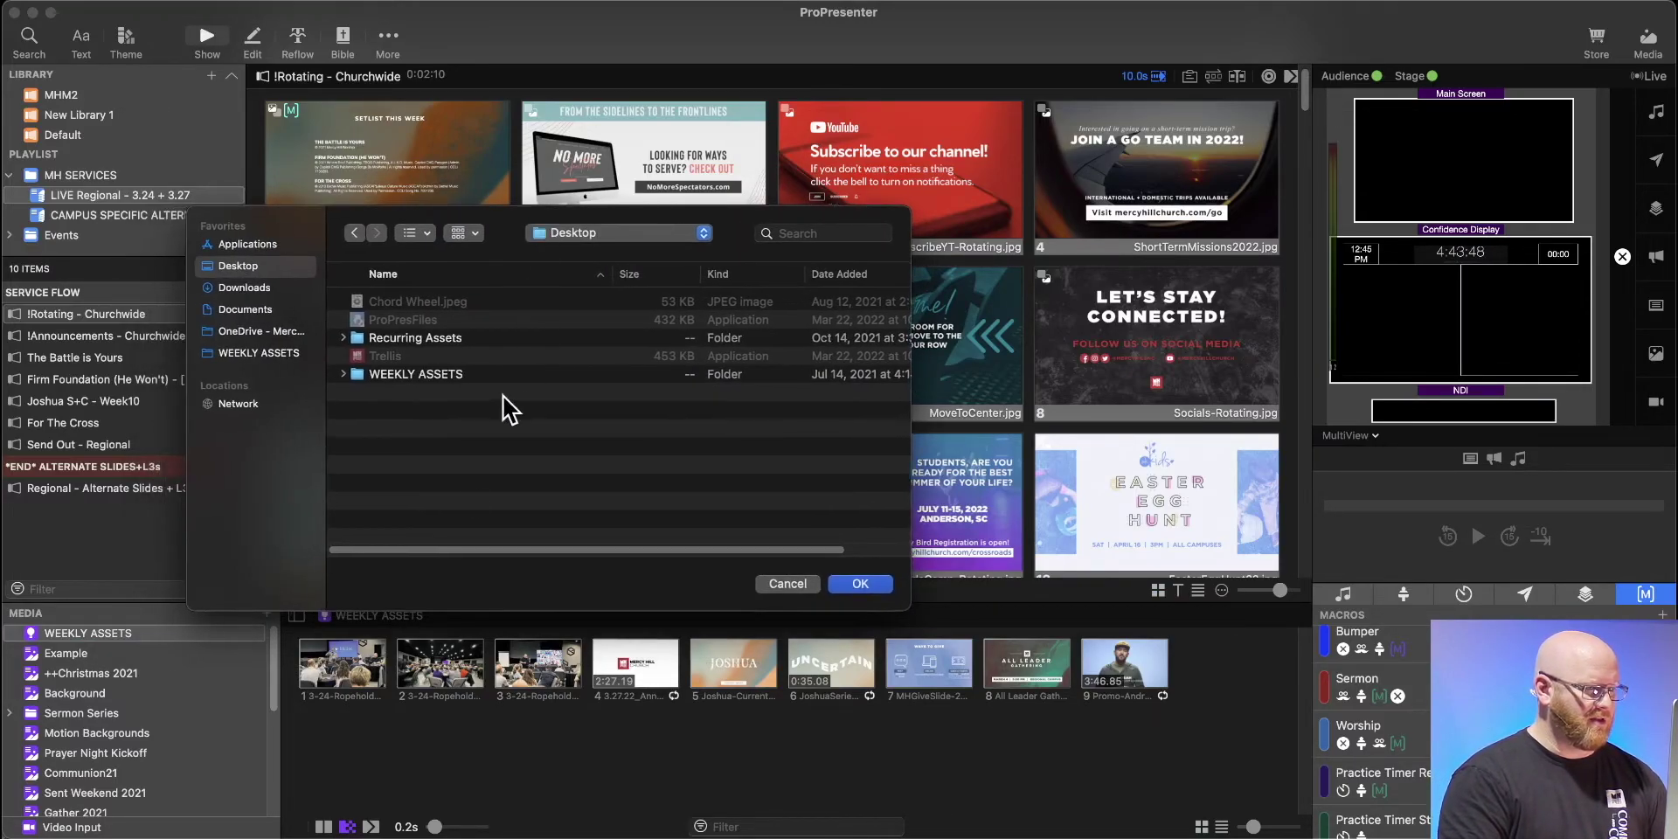
right_click(439, 459)
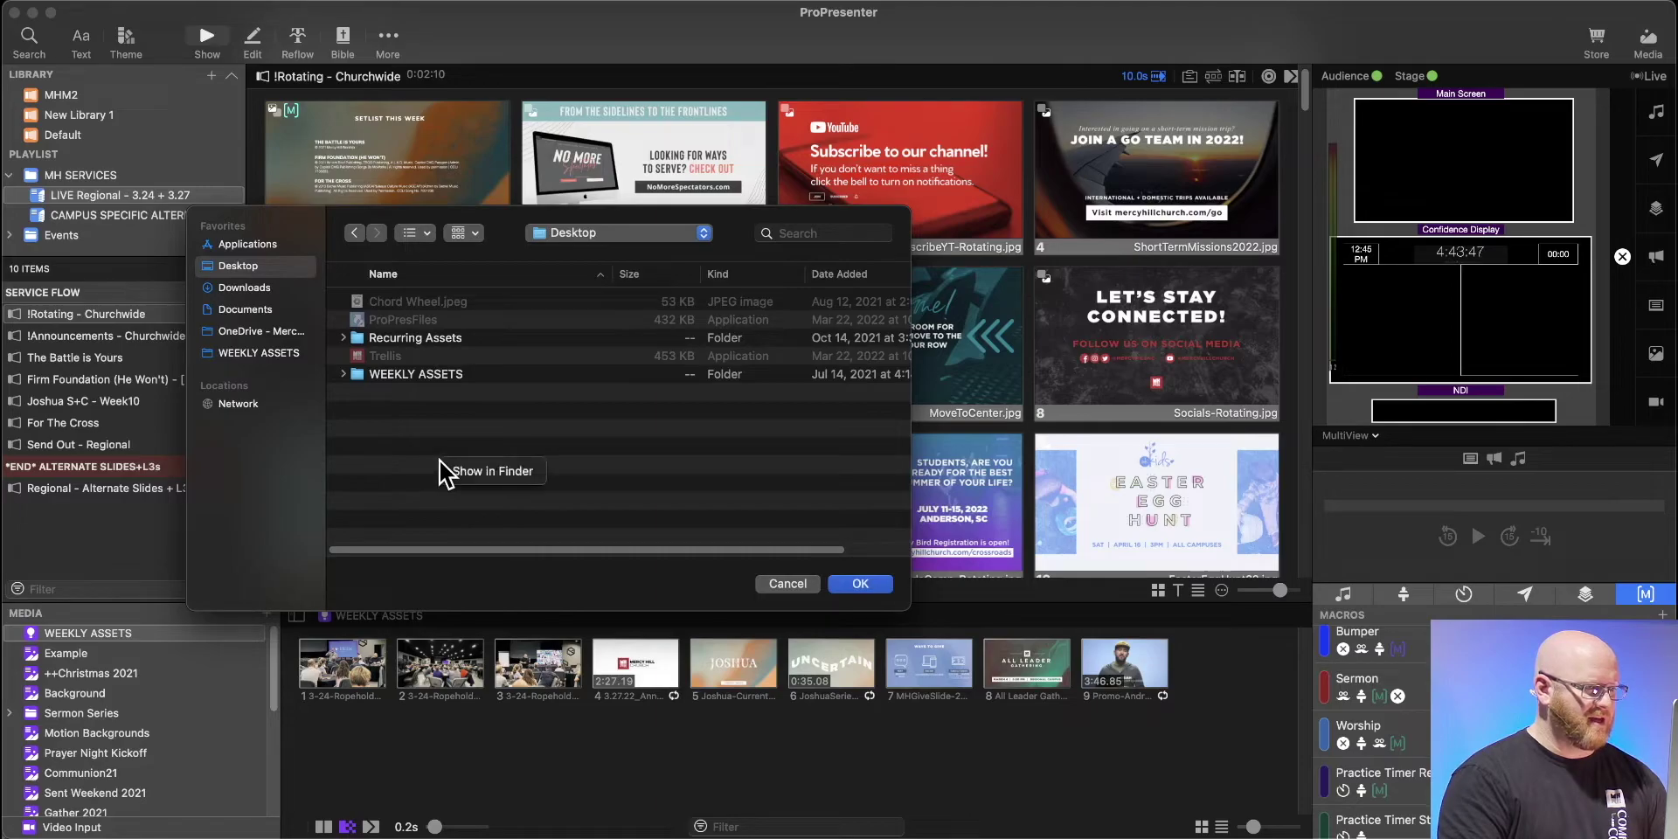
click(616, 483)
key(super+shift+n)
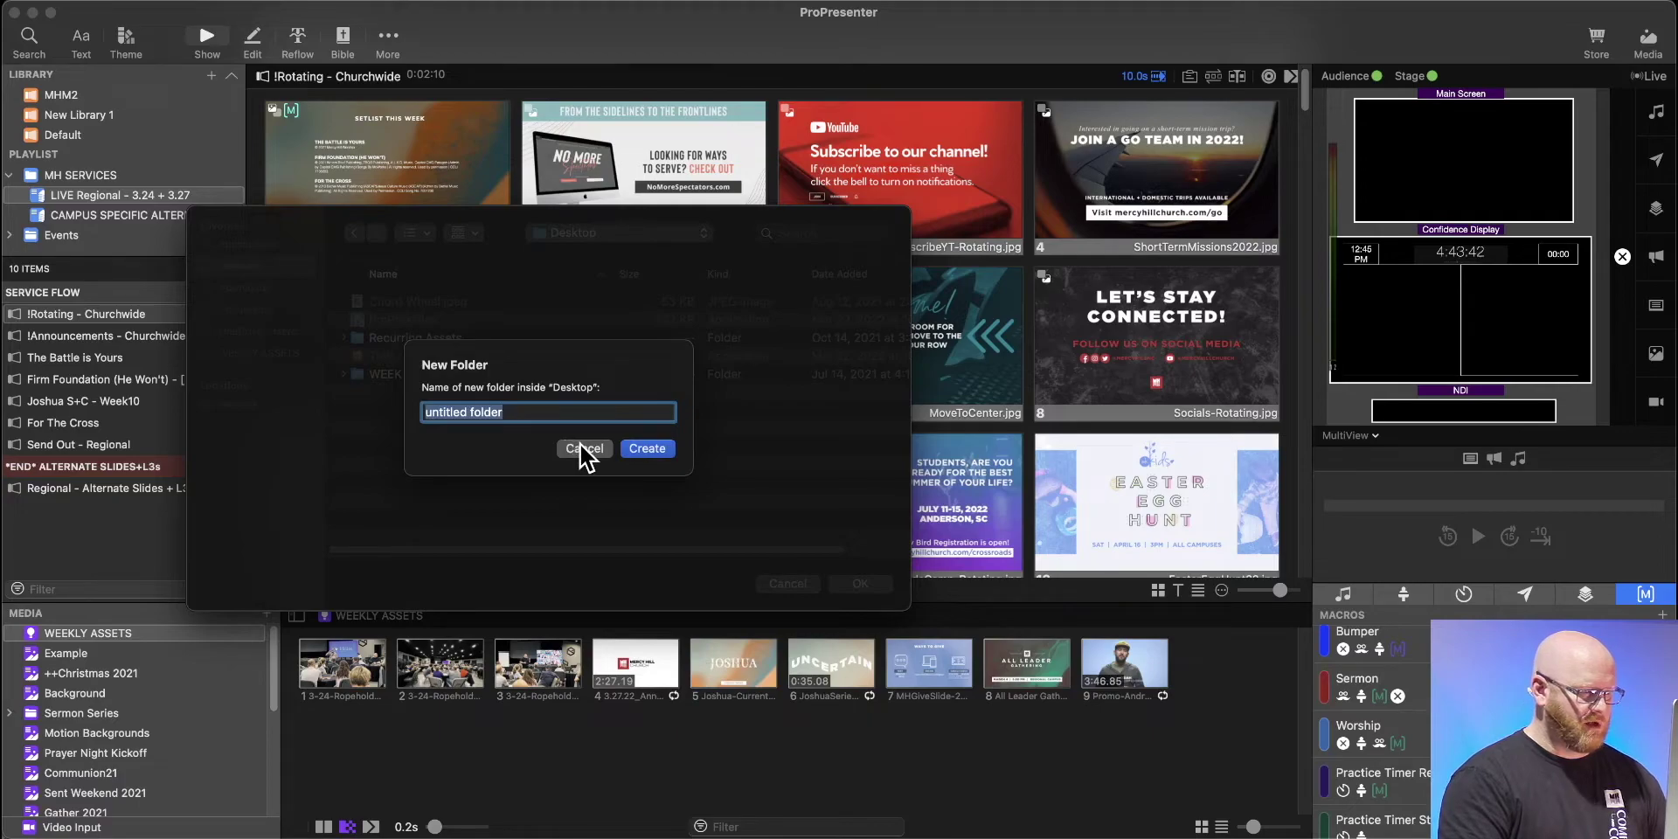
text(Exa)
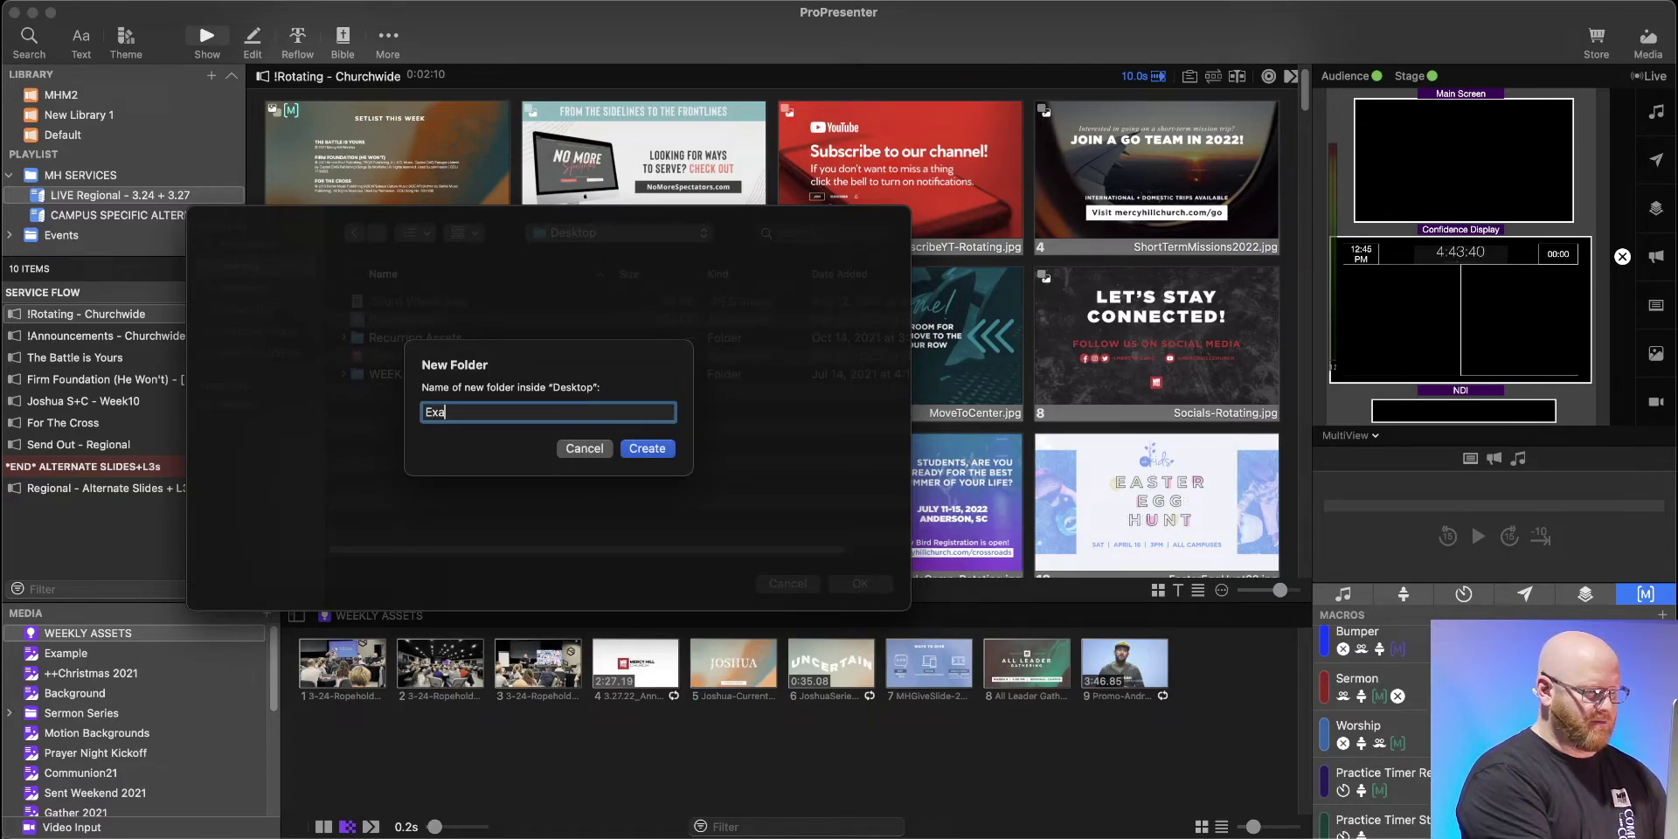
text(mple)
key(Return)
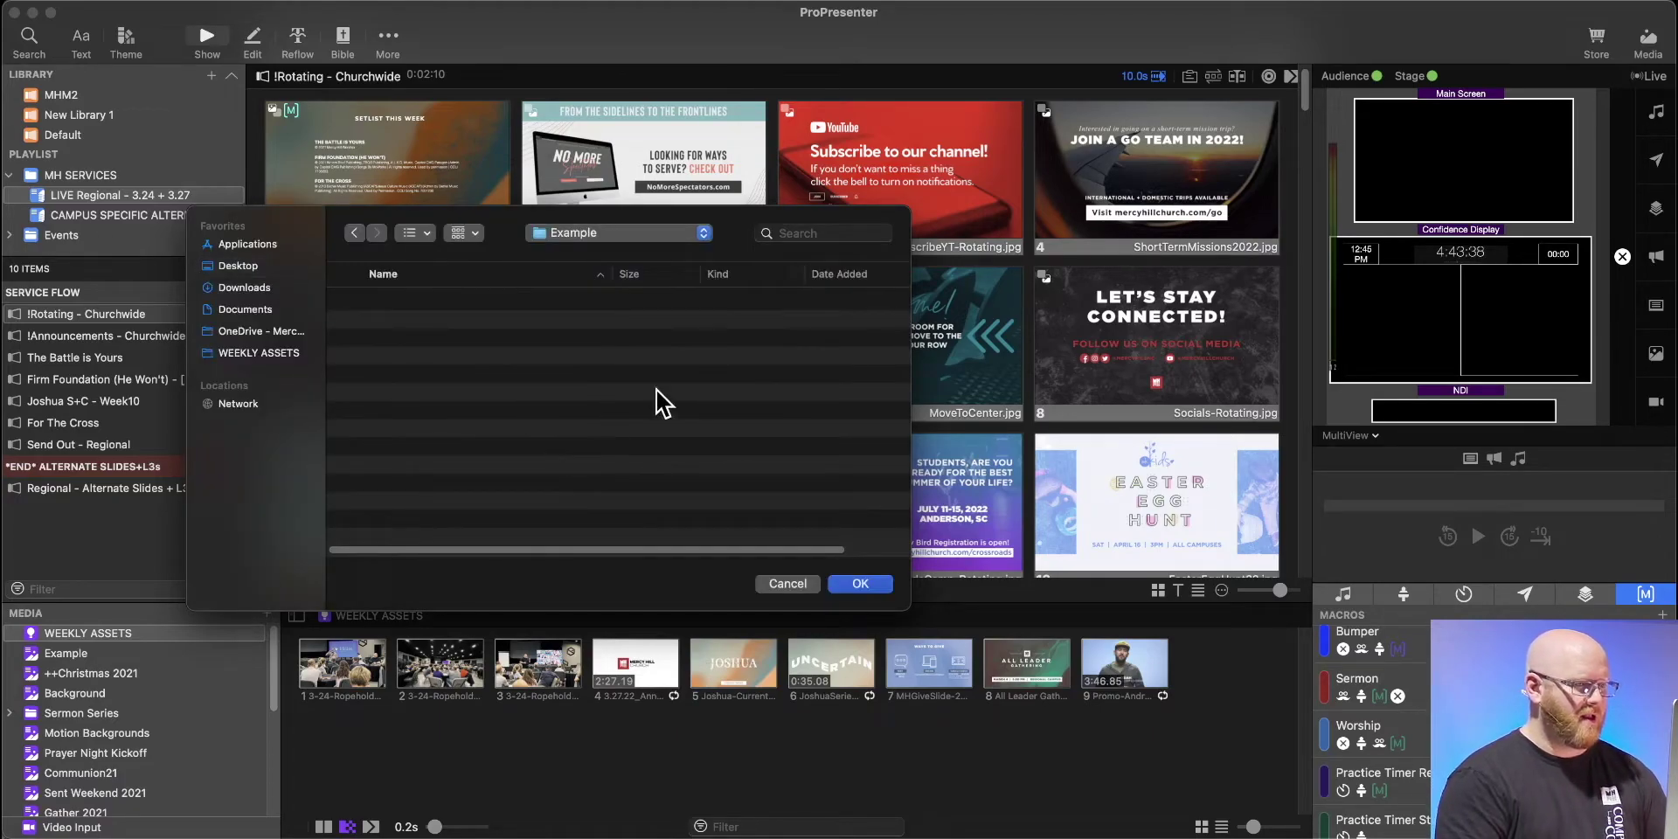
Choose the Example folder on the Desktop as the new smart playlist's source.
click(615, 233)
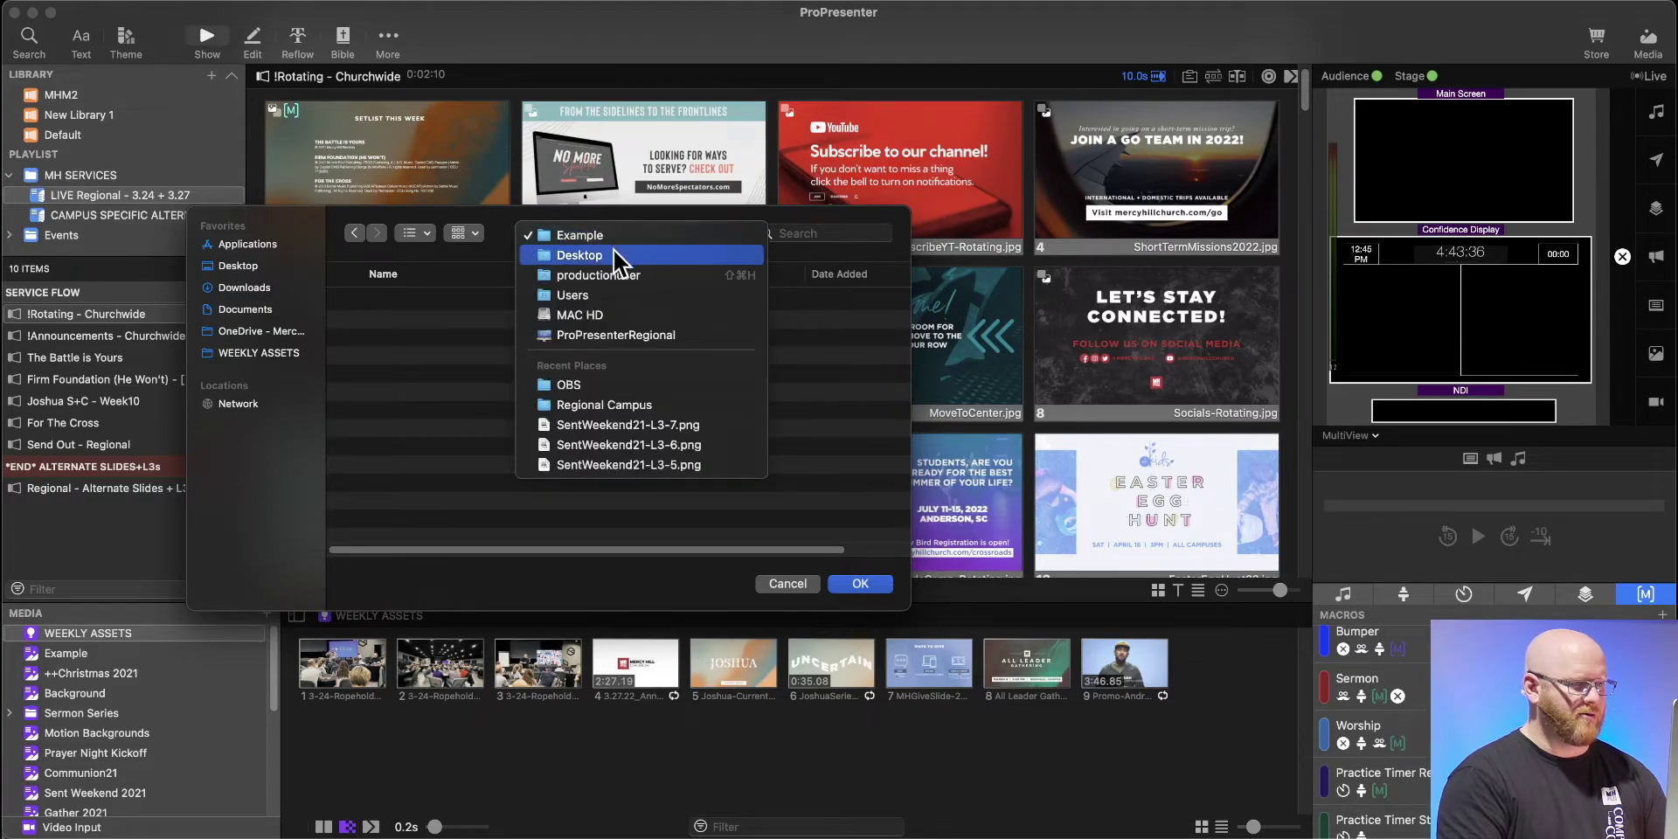
click(614, 253)
double_click(374, 318)
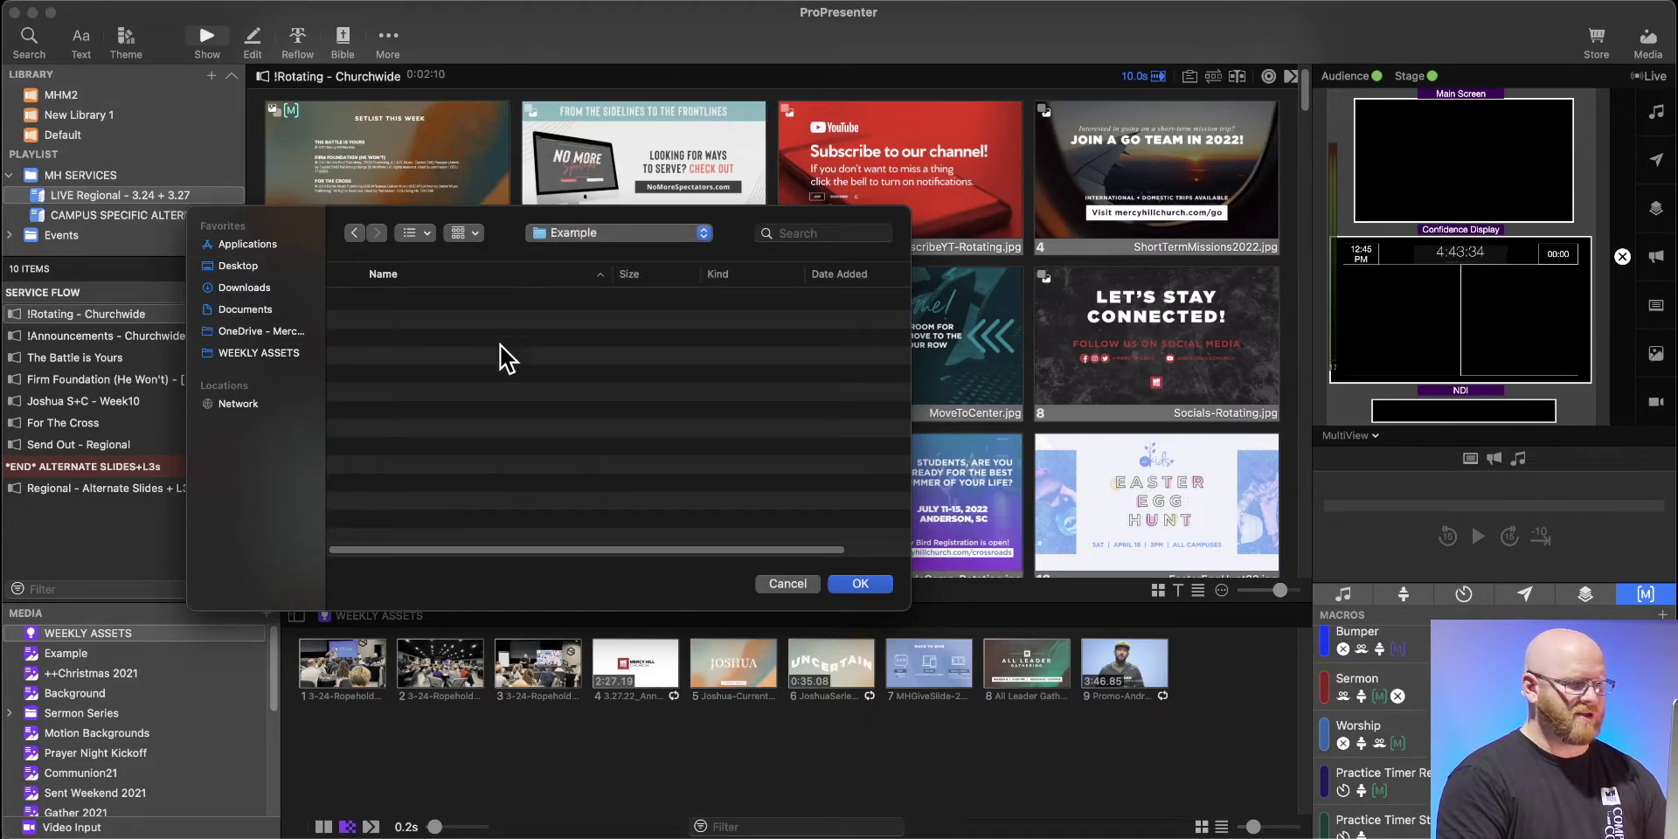
click(863, 590)
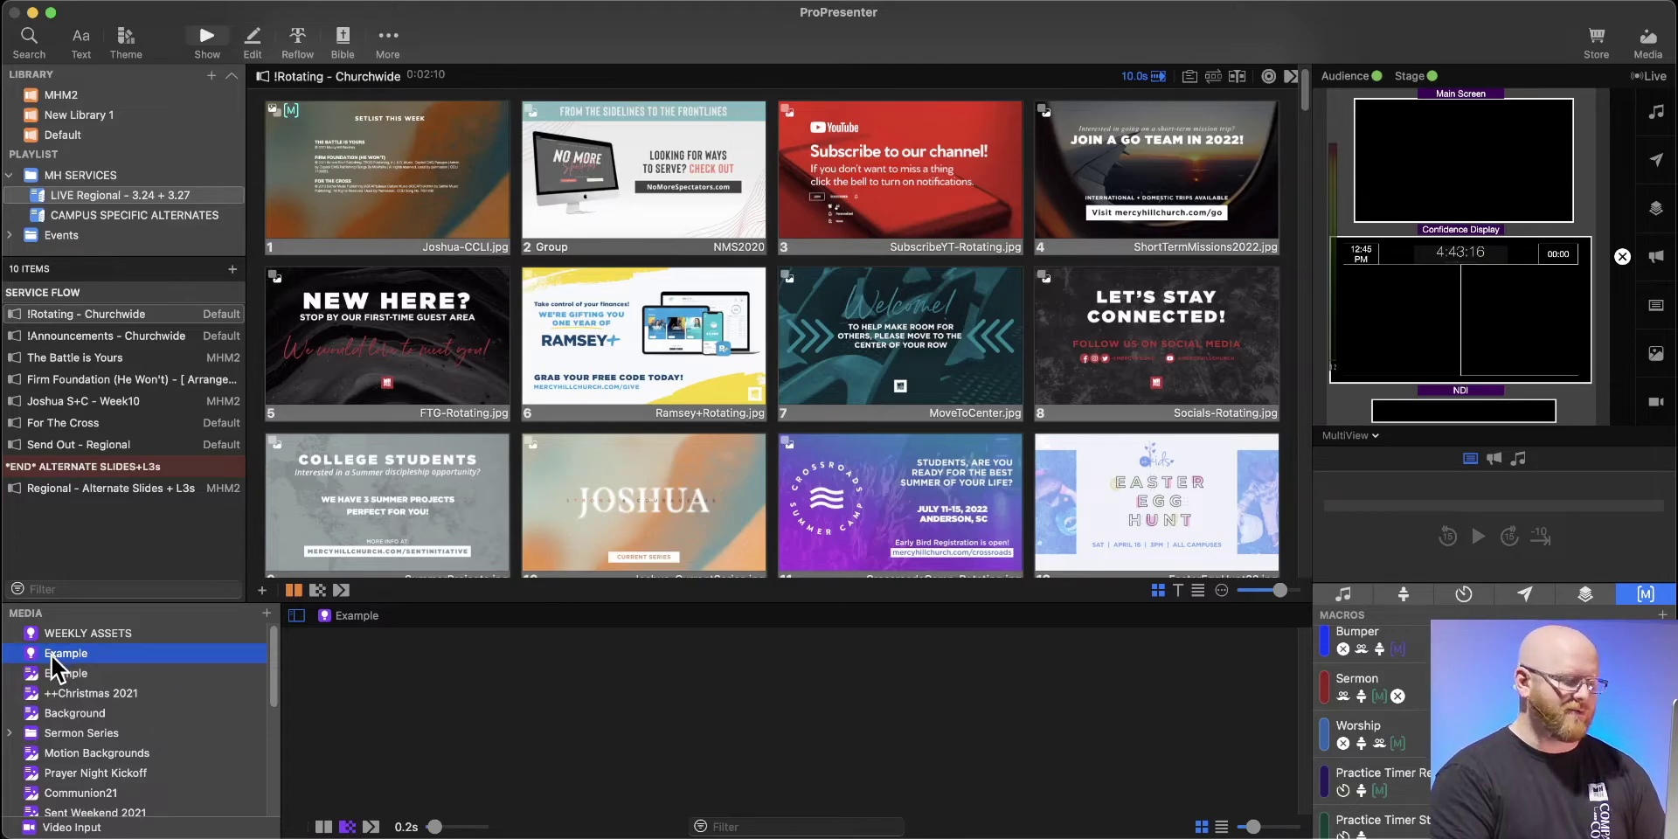
Switch to Finder, shorten its window, show the Desktop folder in it and move the window out of the way.
key(super+Tab)
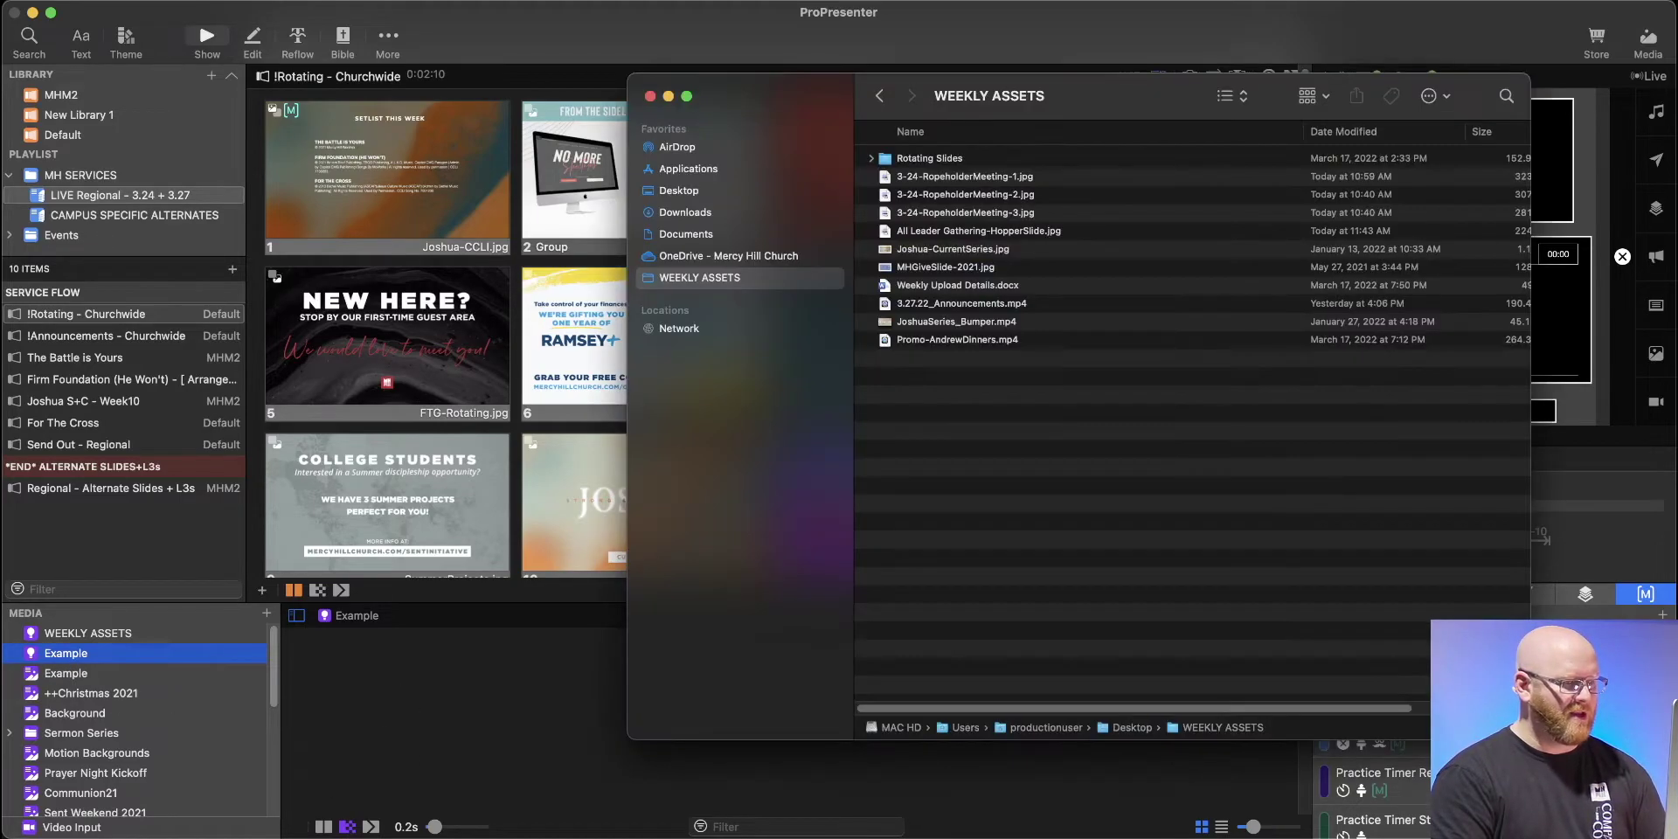
drag(988, 740, 1057, 468)
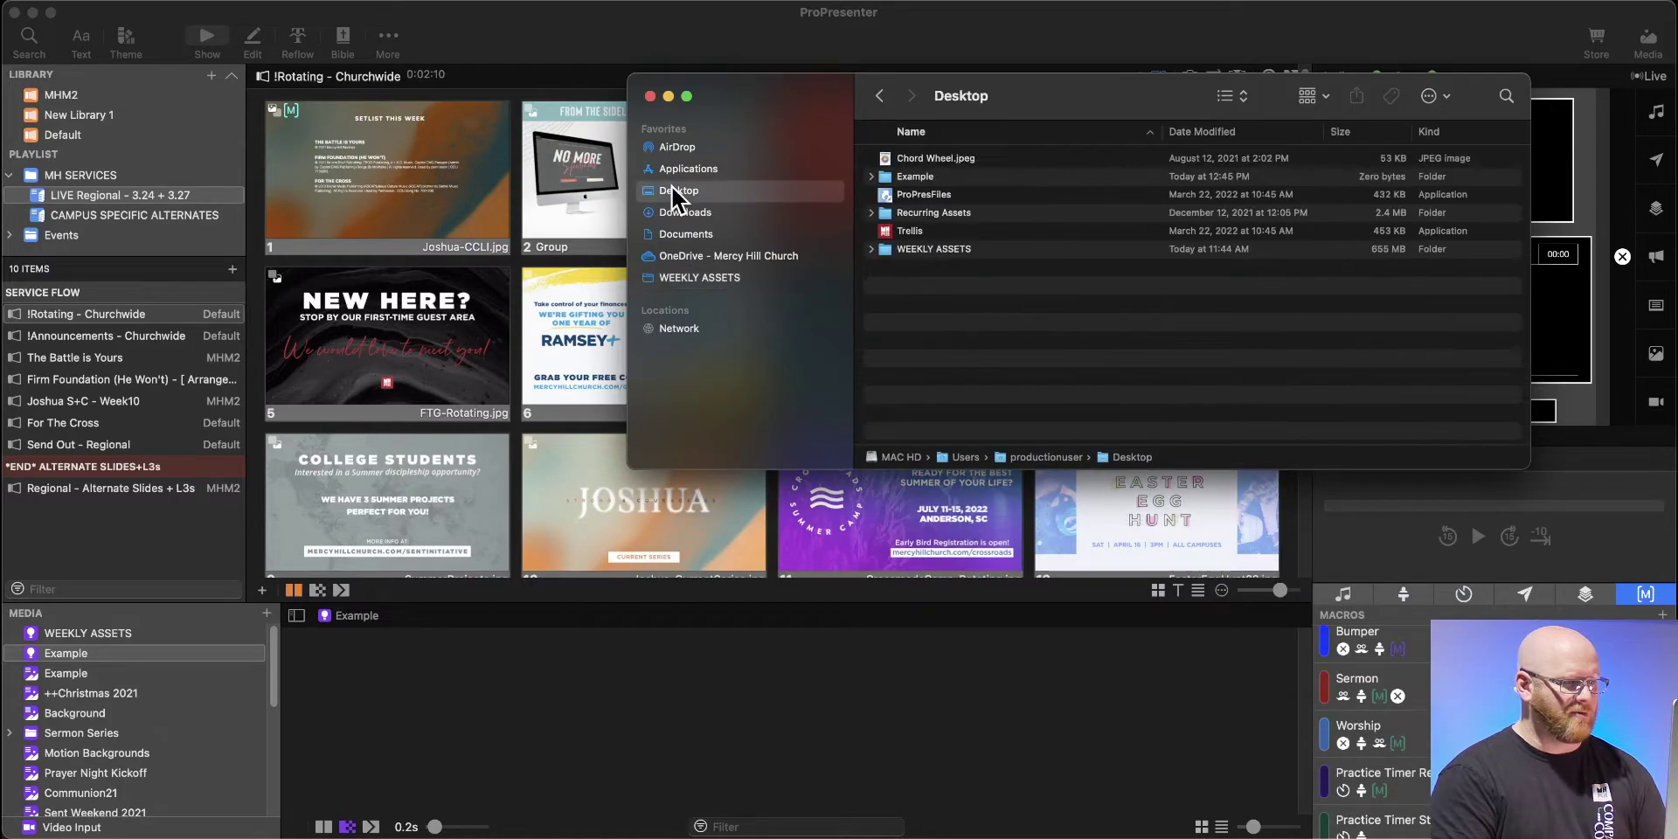
drag(824, 97, 902, 76)
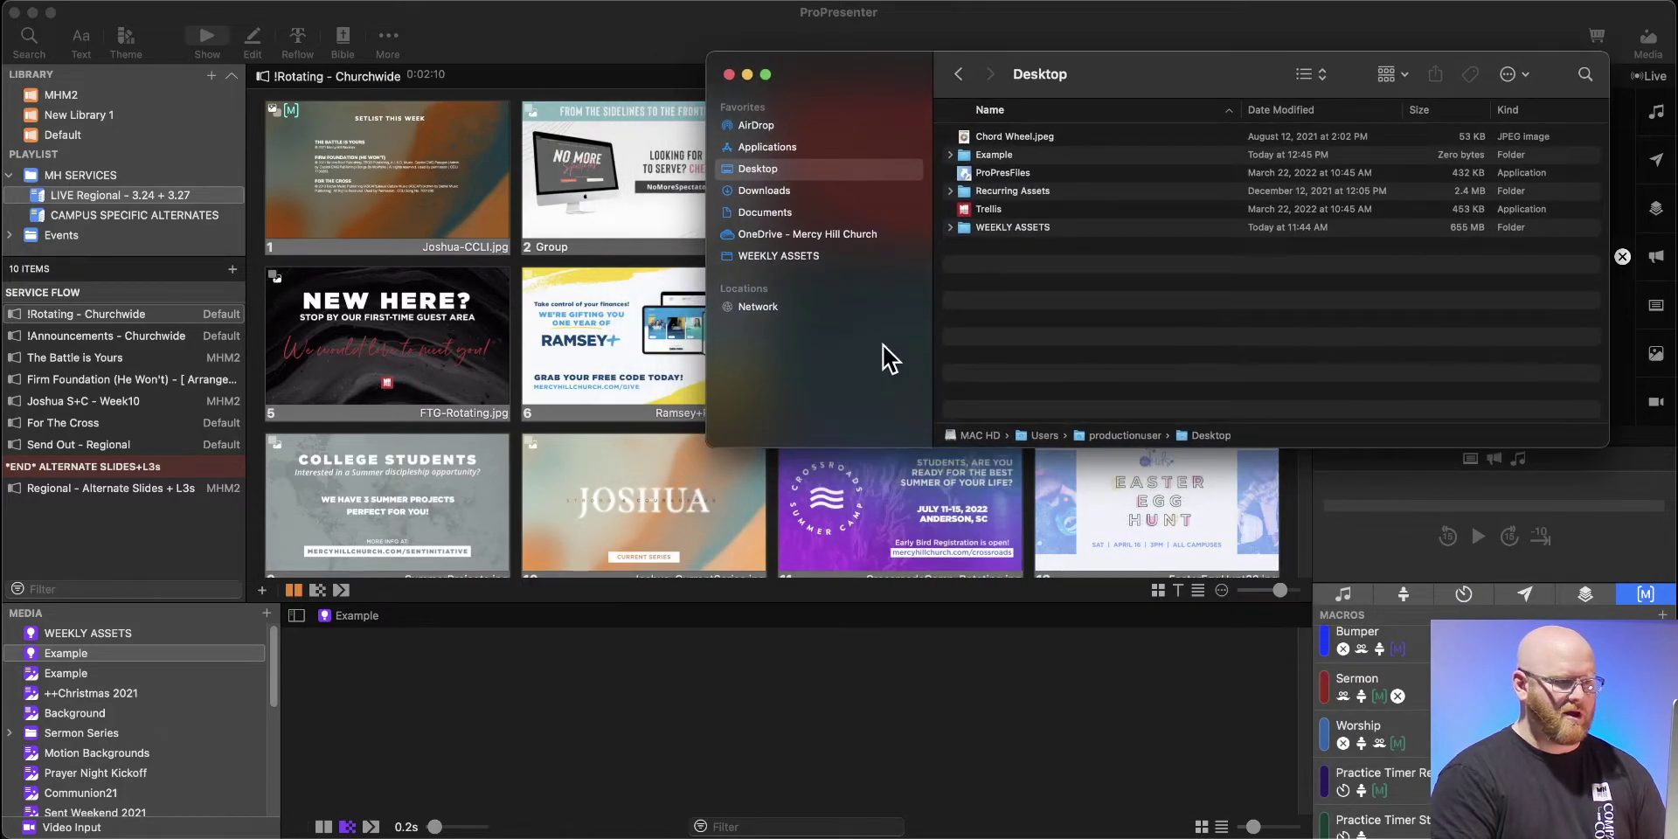
Open a second, shortened Finder window beside the first, showing the Example folder on the Desktop.
key(super+n)
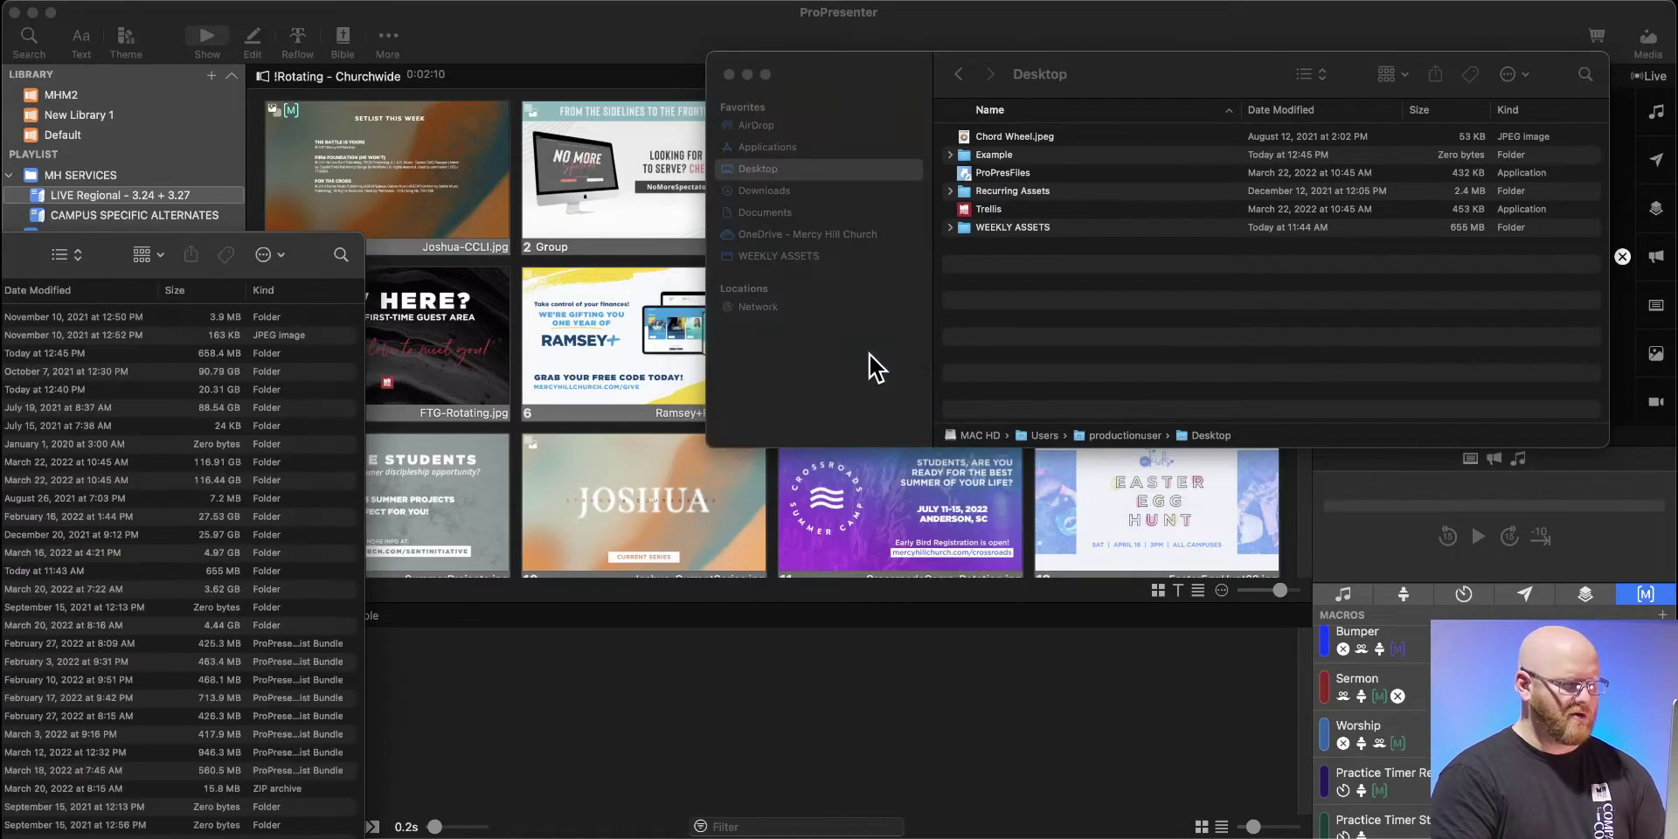
drag(263, 214, 571, 97)
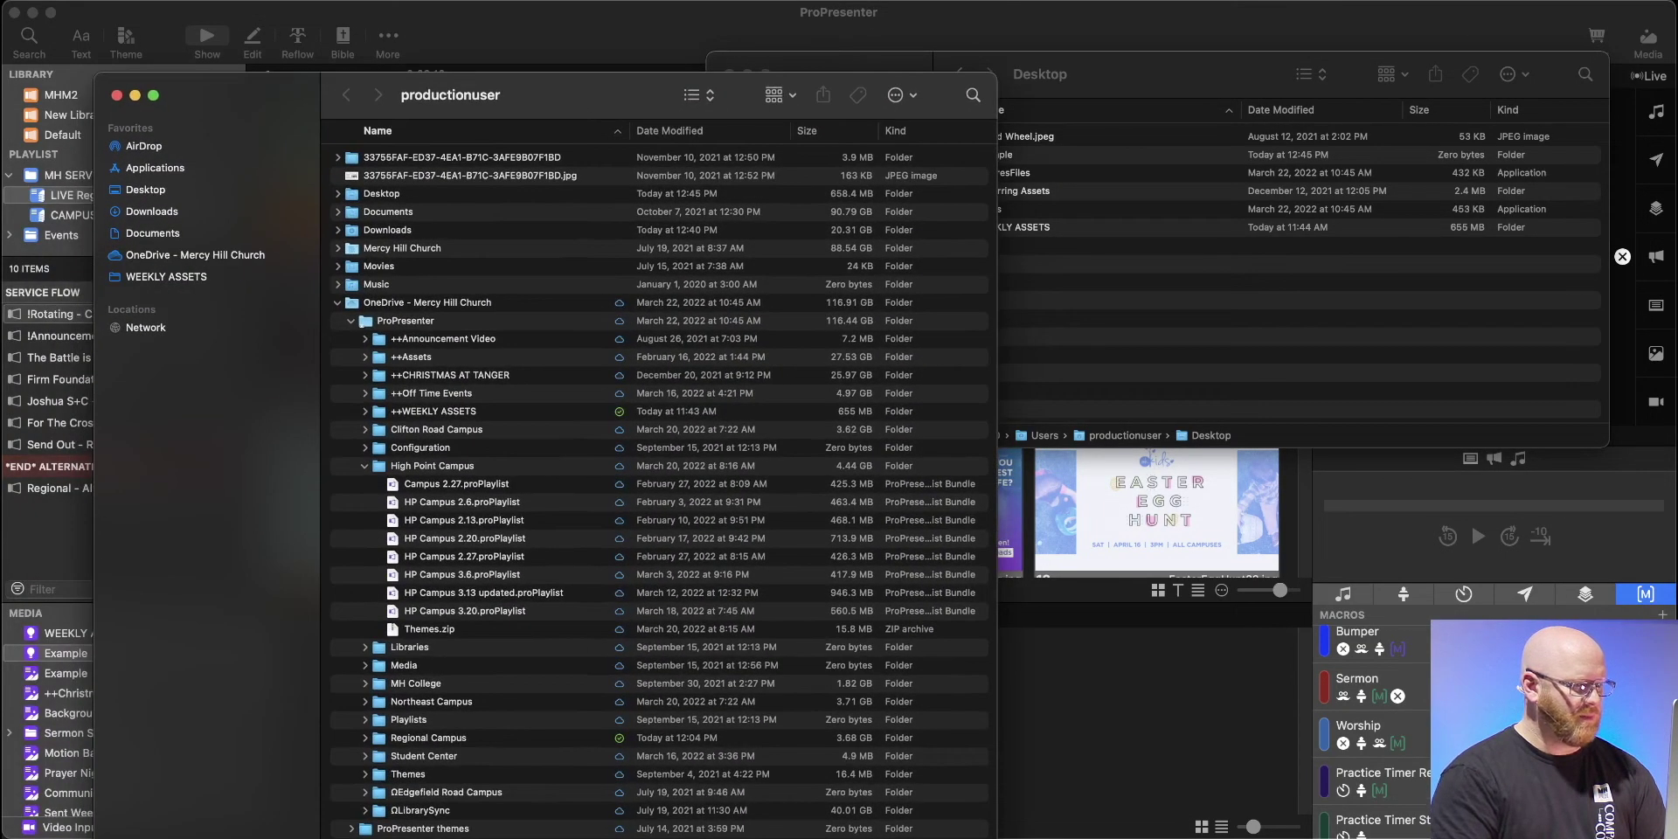
drag(625, 831, 625, 327)
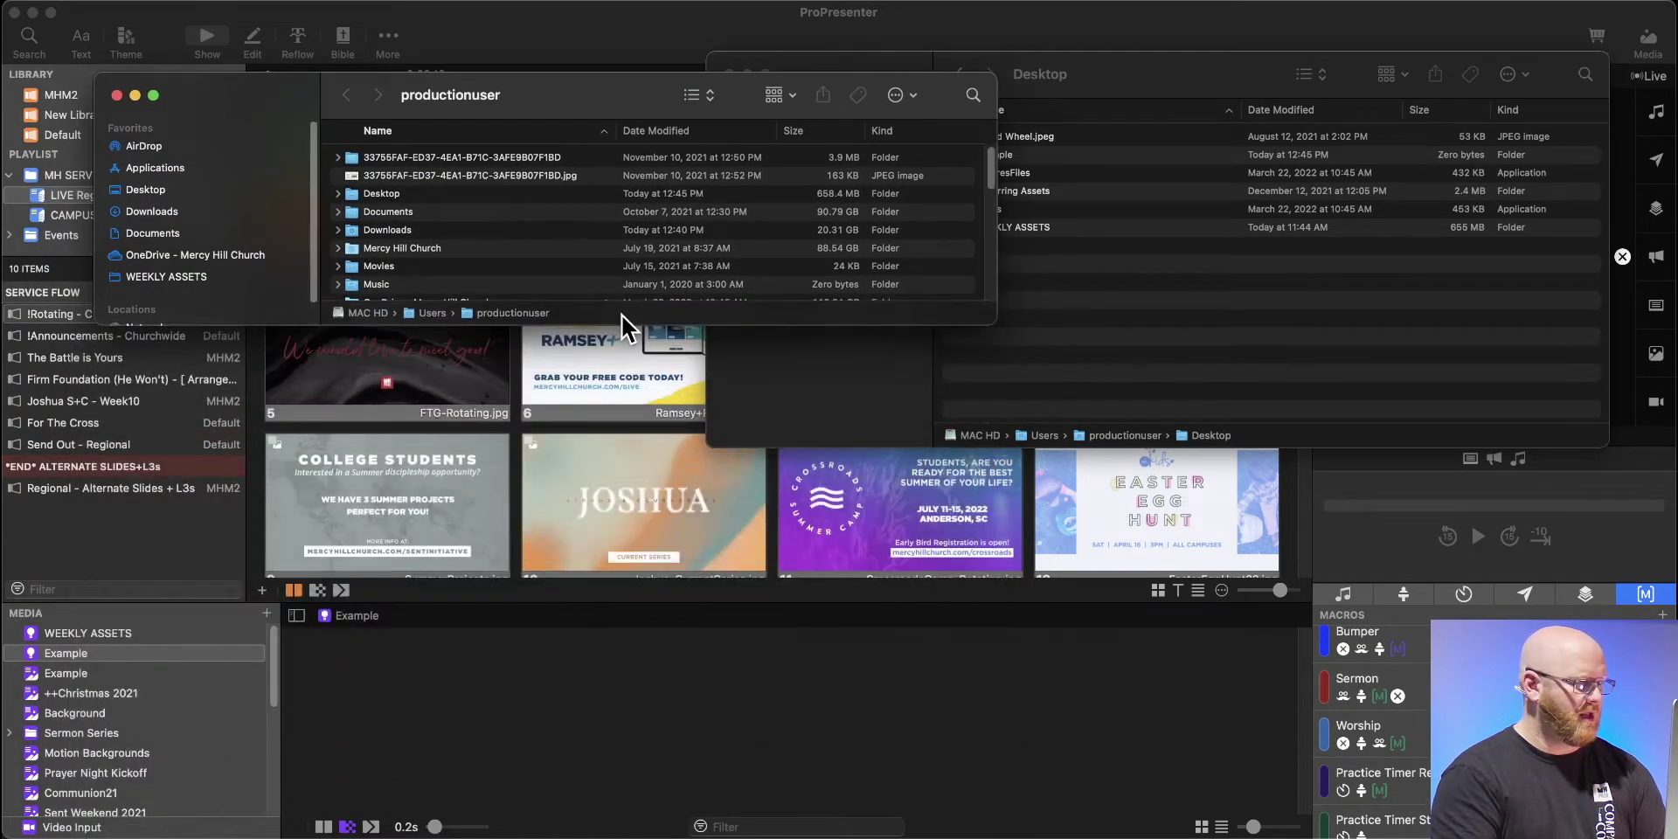
click(170, 189)
click(382, 174)
double_click(380, 173)
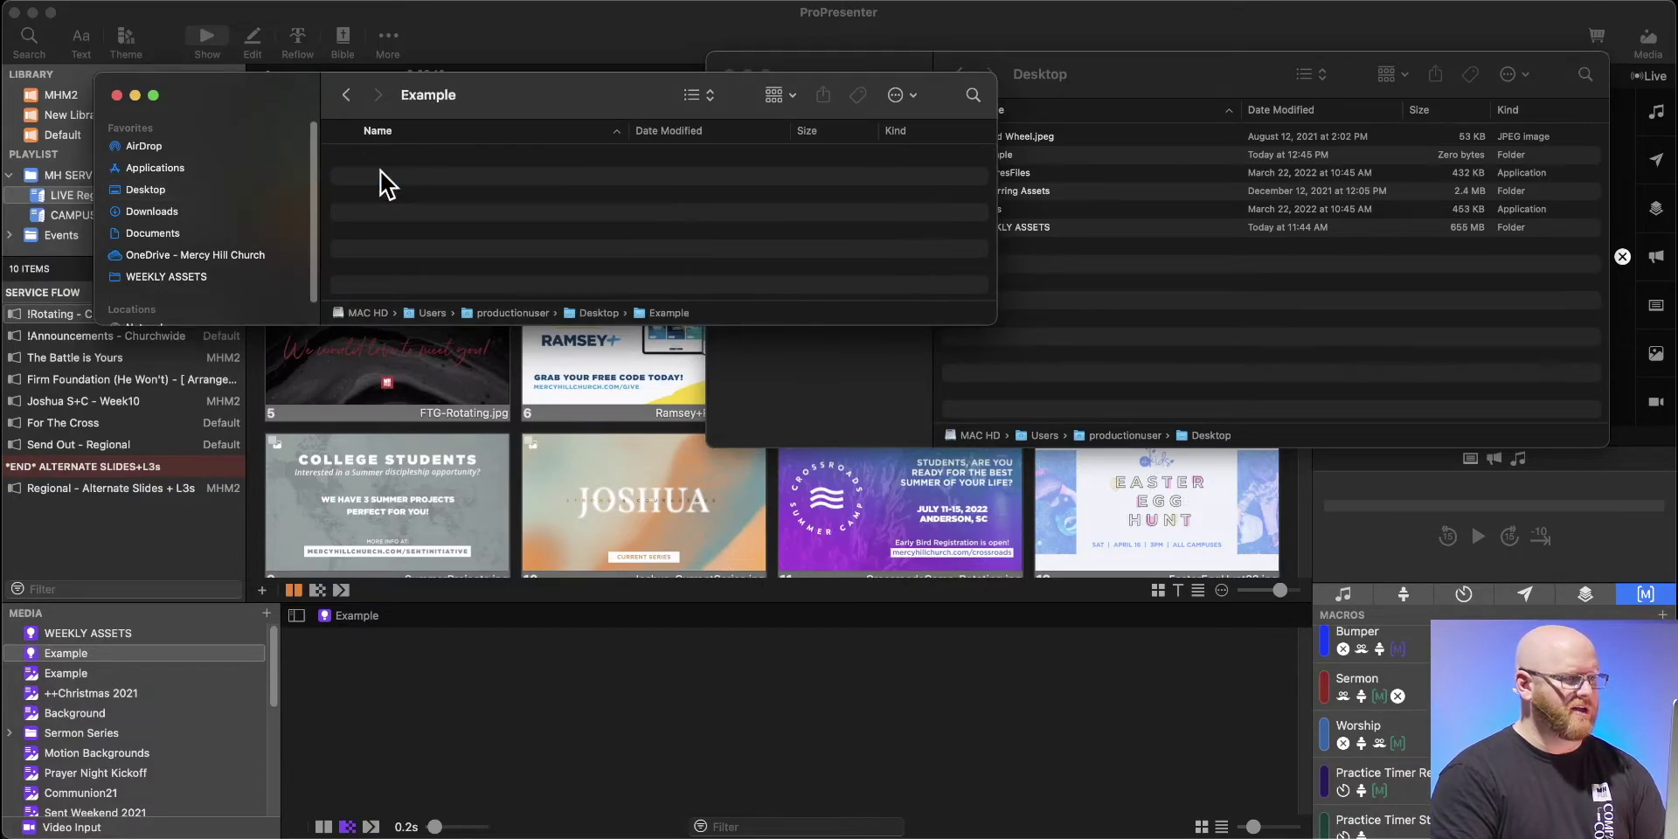
drag(604, 99, 602, 91)
Copy All Leader Gathering-HopperSlide.jpg, Joshua-CurrentSeries.jpg and MHGiveSlide-2021.jpg from the WEEKLY ASSETS folder into the Example folder.
click(1167, 54)
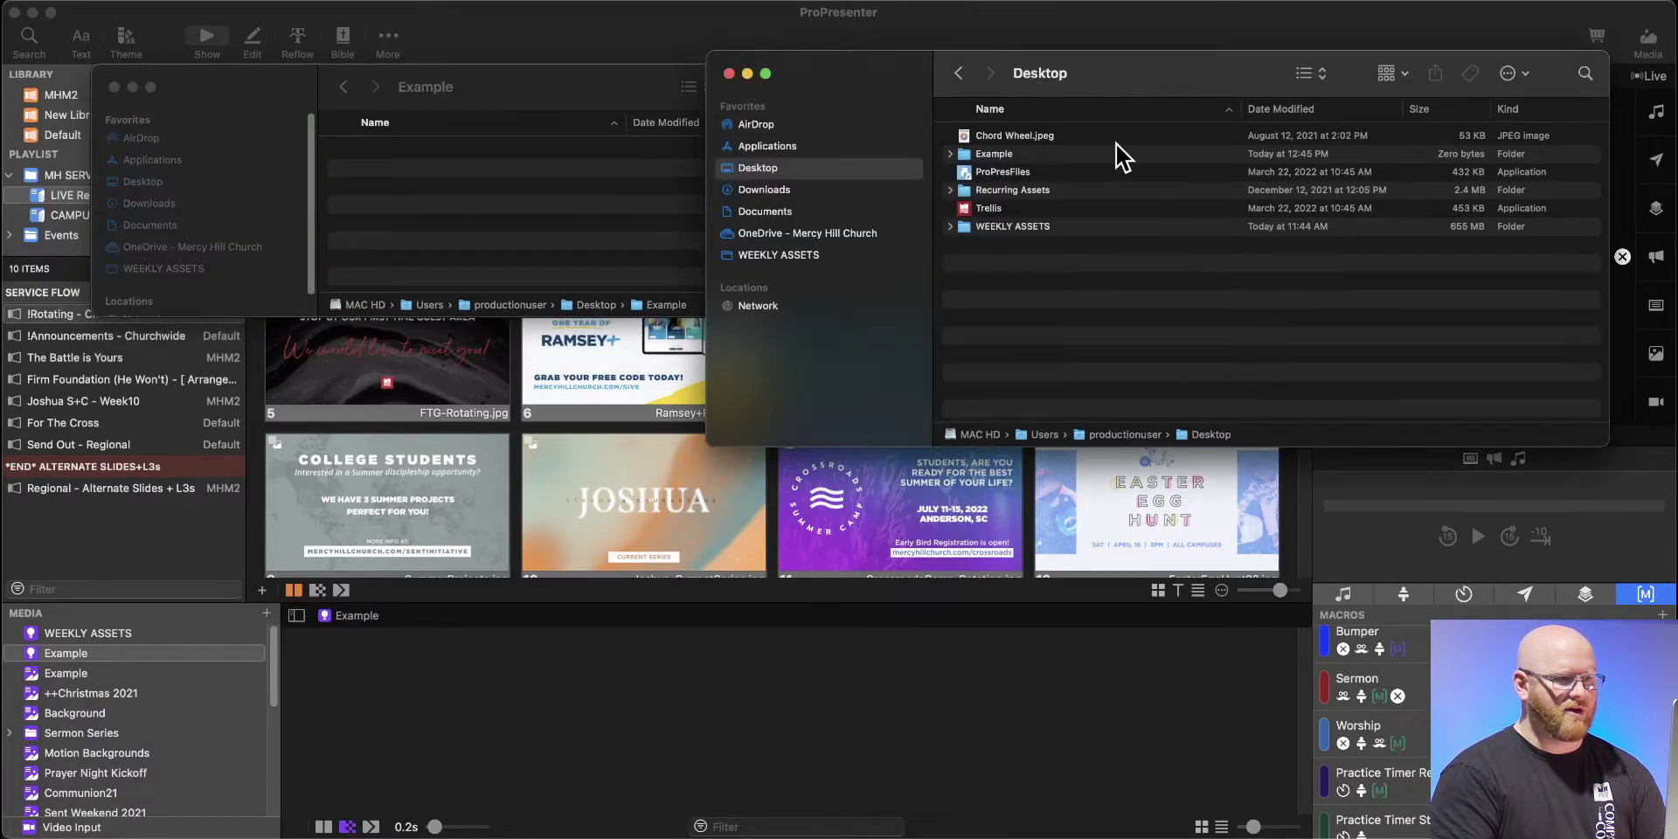
double_click(962, 224)
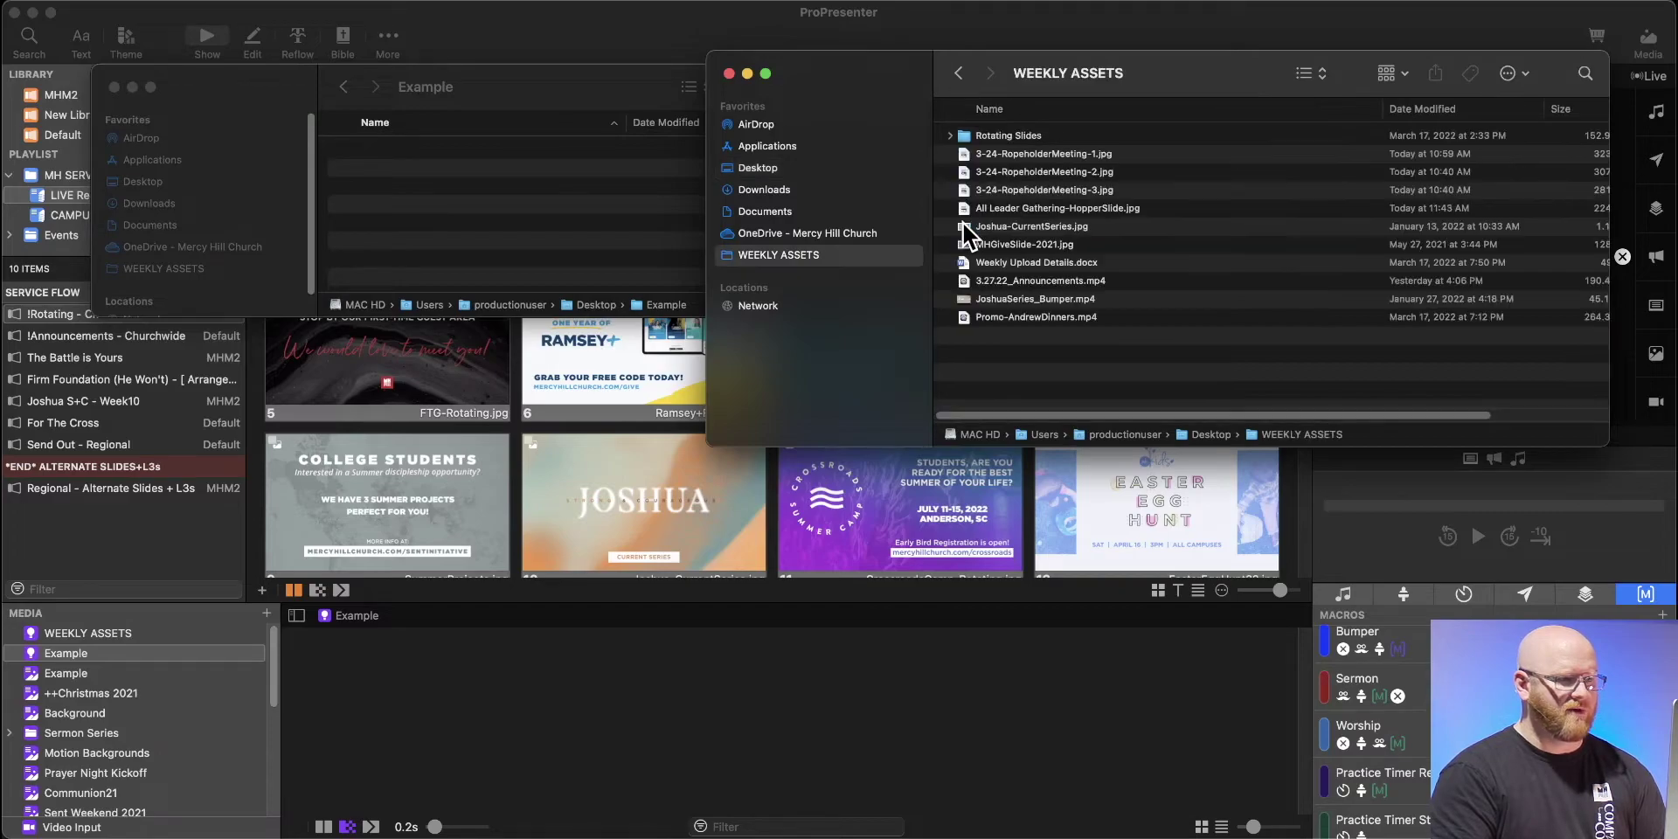
click(1005, 156)
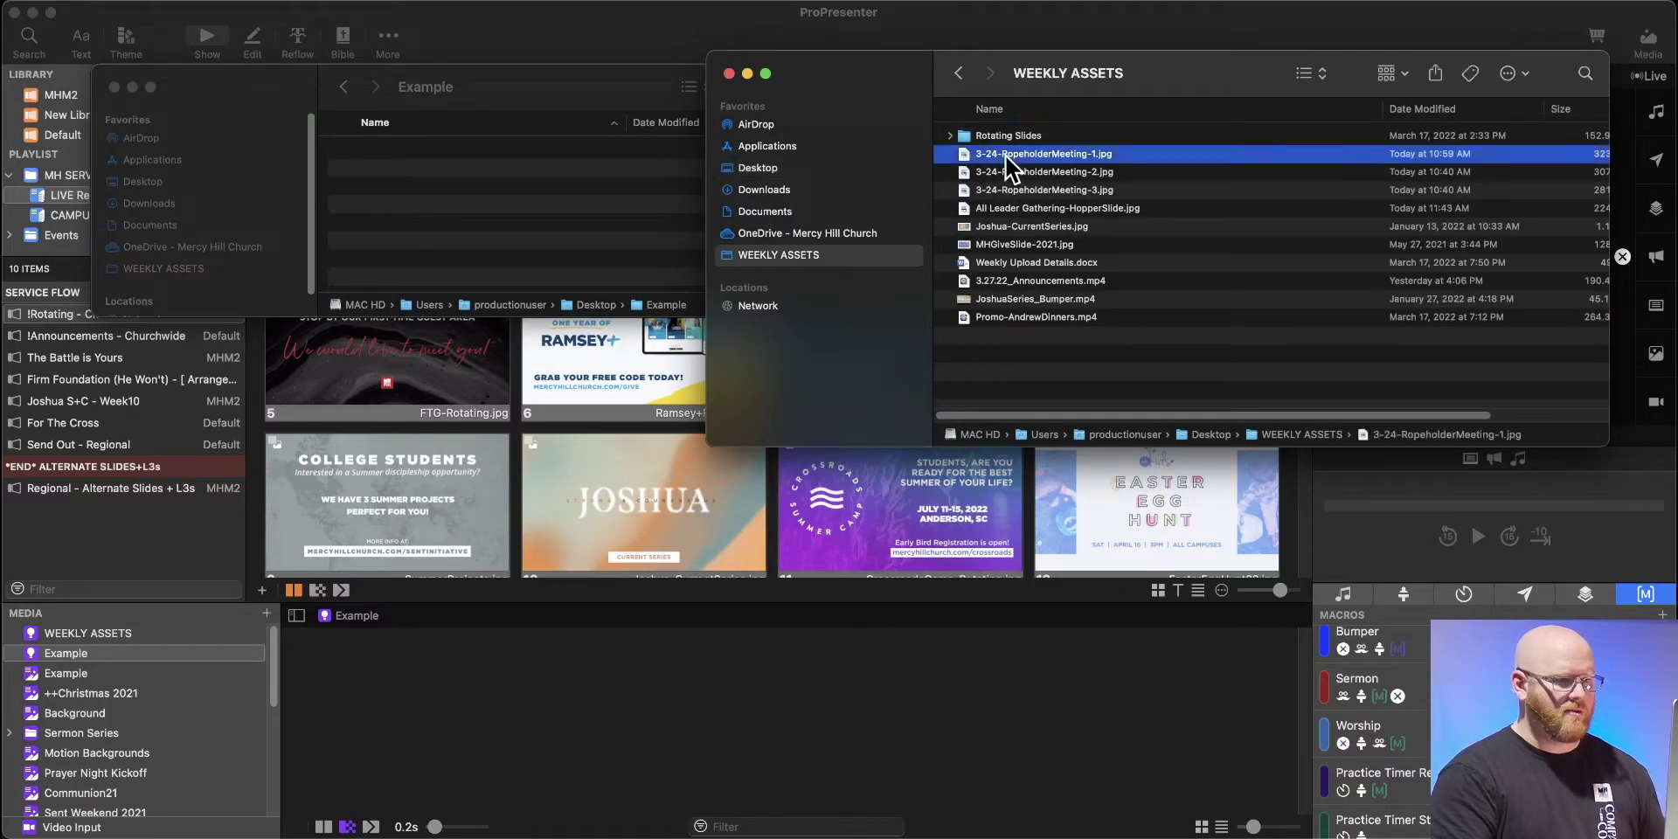
click(1012, 208)
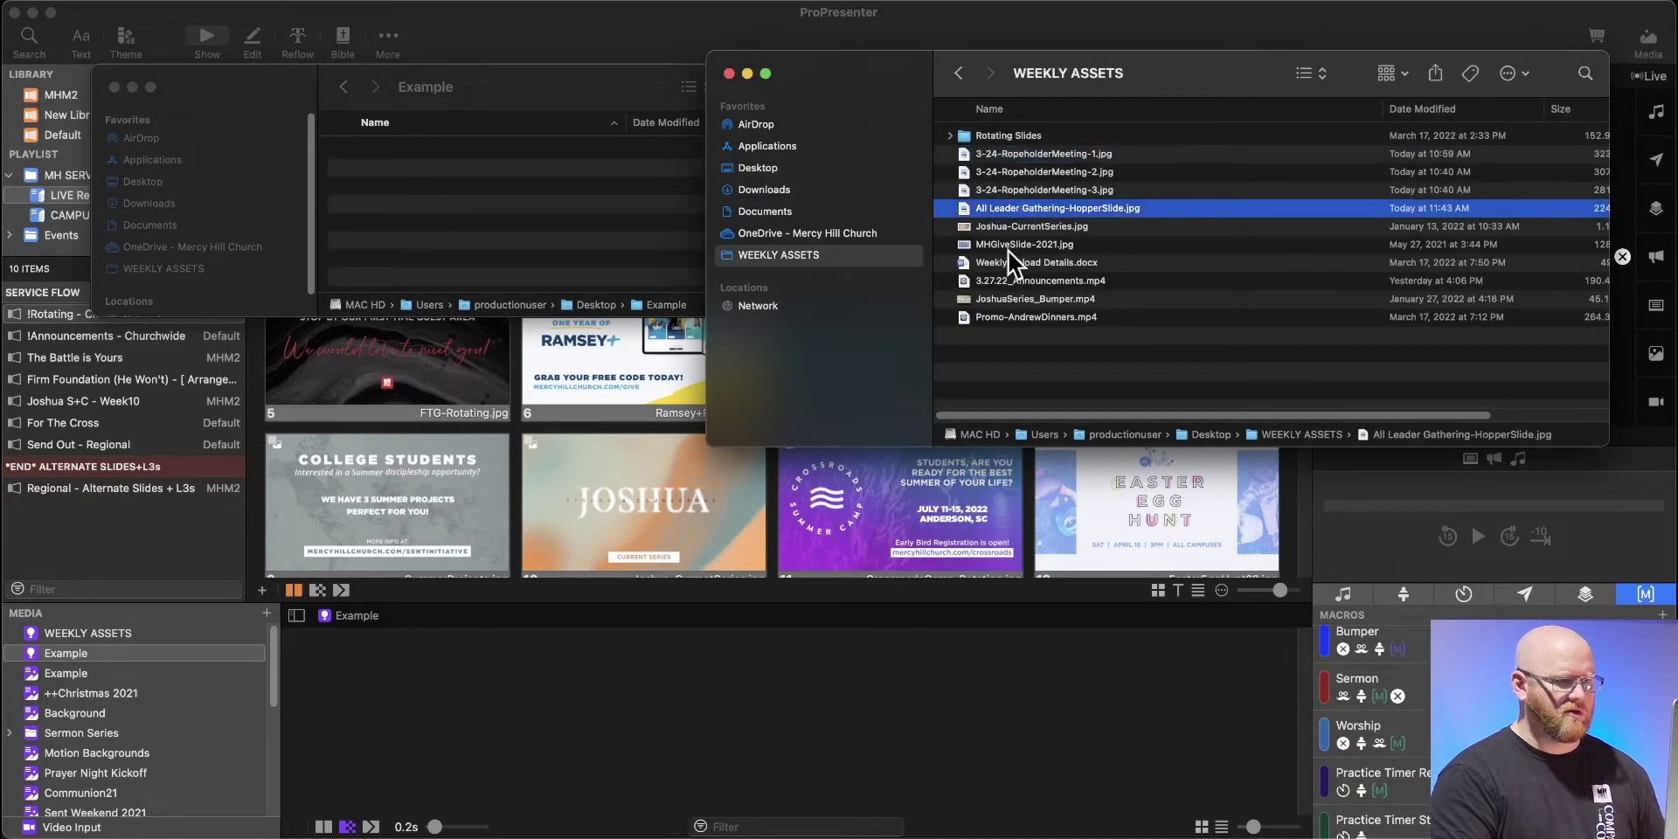
shift+click(1010, 245)
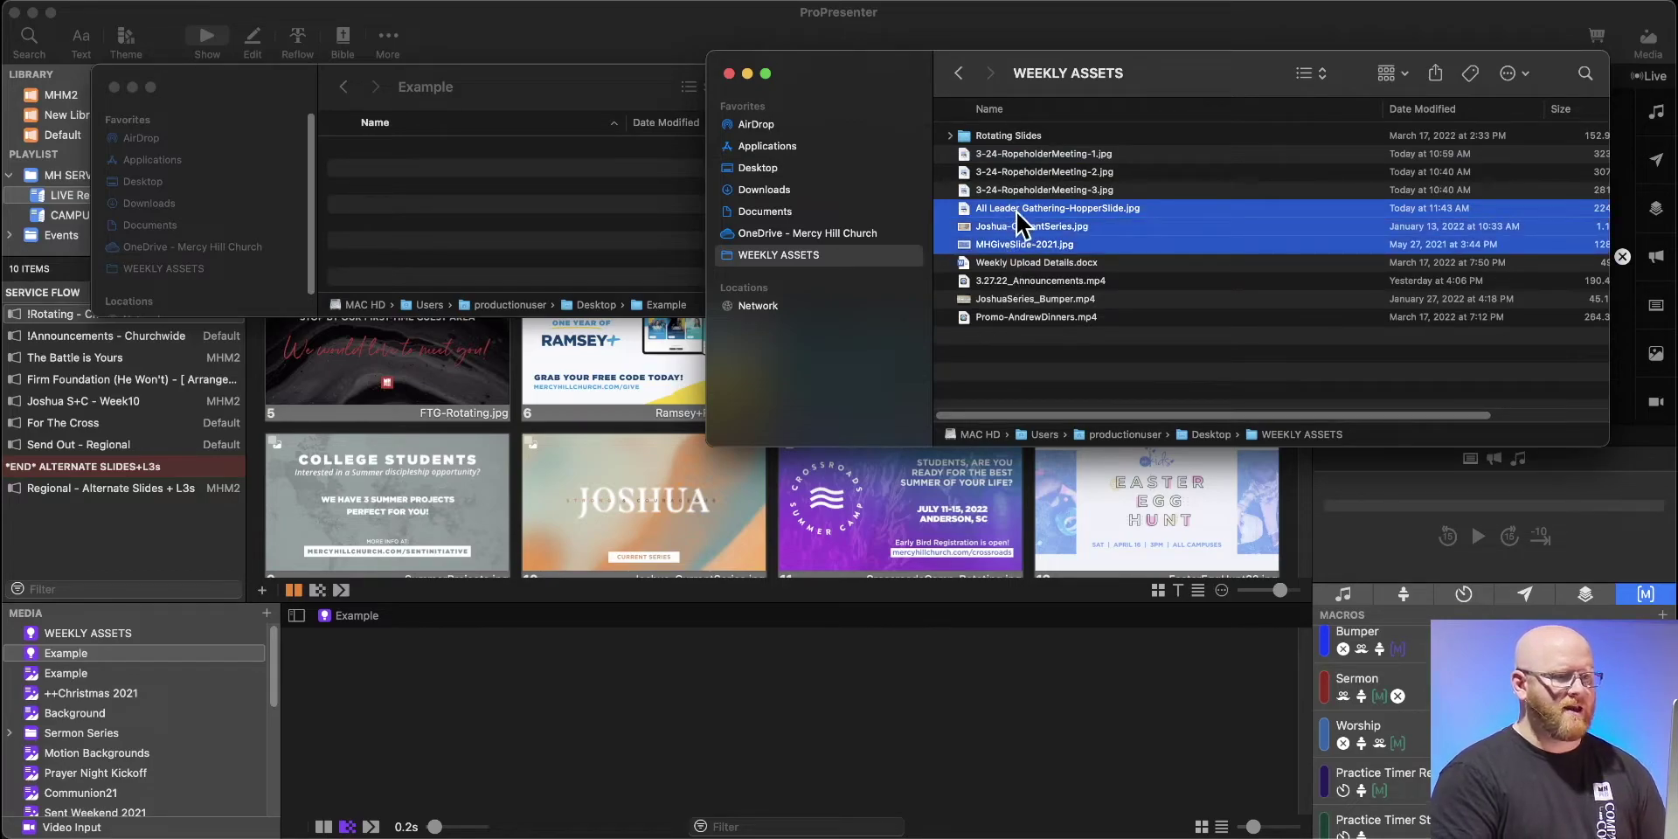
drag(1019, 212, 525, 197)
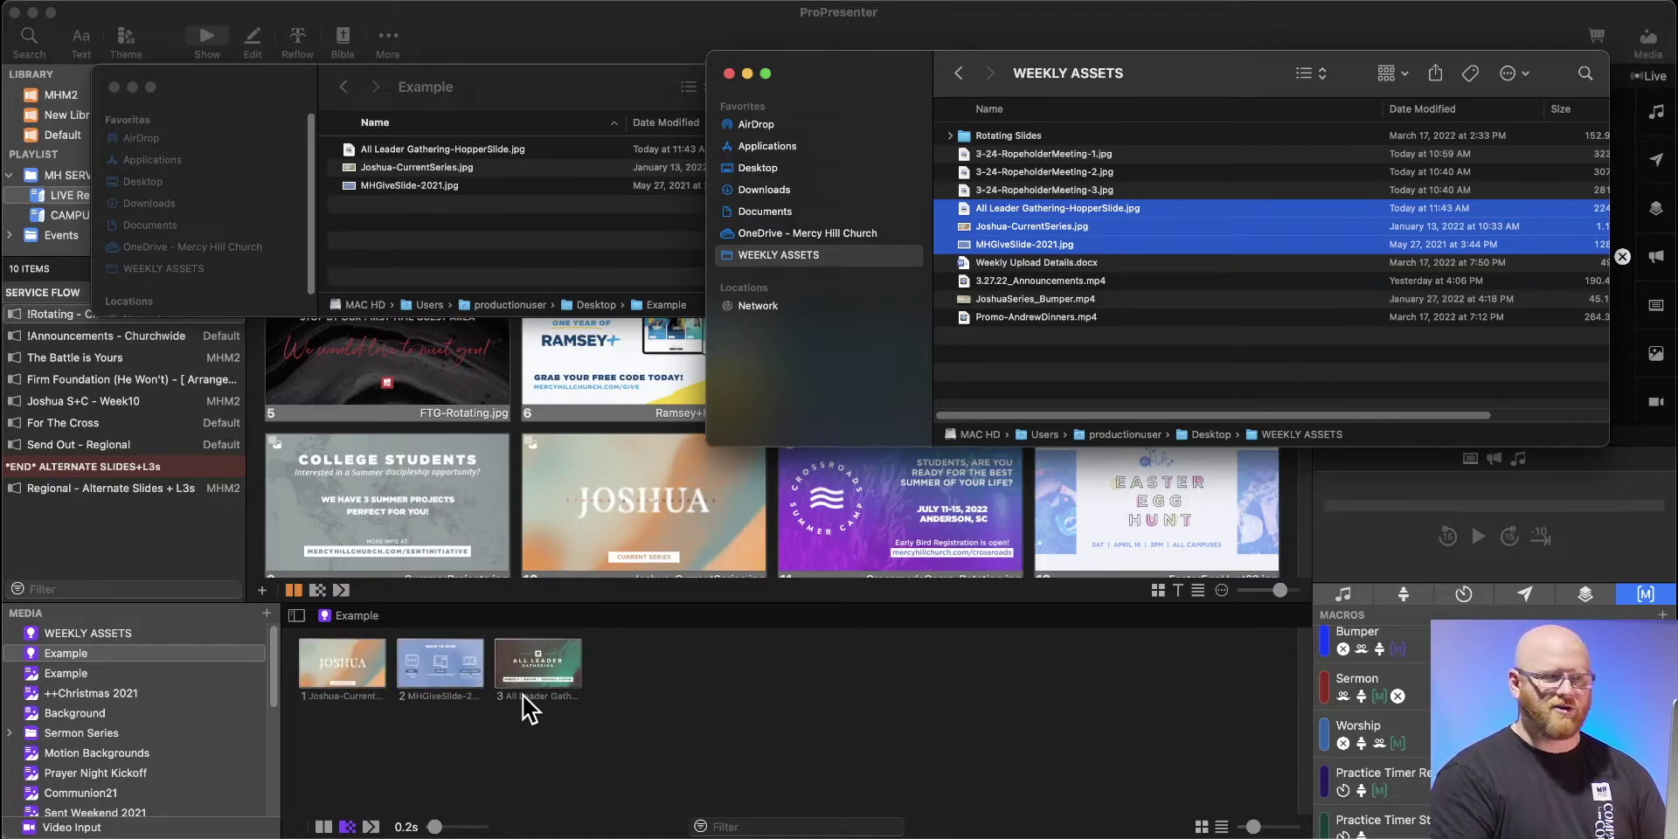
Copy JoshuaSeries_Bumper.mp4 and Promo-AndrewDinners.mp4 from the WEEKLY ASSETS folder into the Example folder.
click(1025, 295)
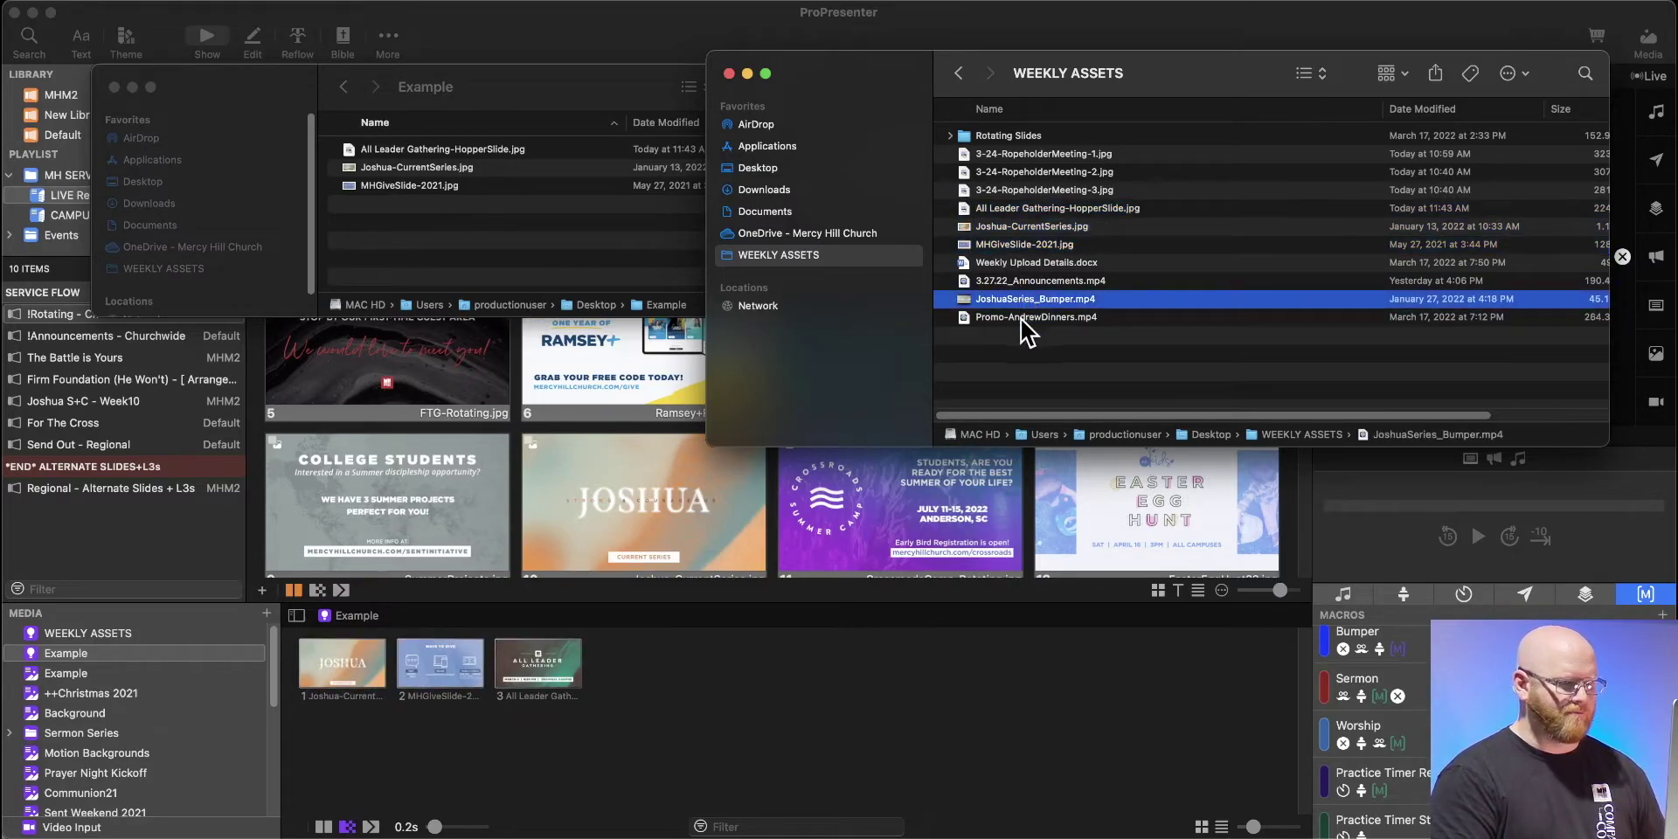
shift+click(1036, 321)
drag(1015, 299, 496, 249)
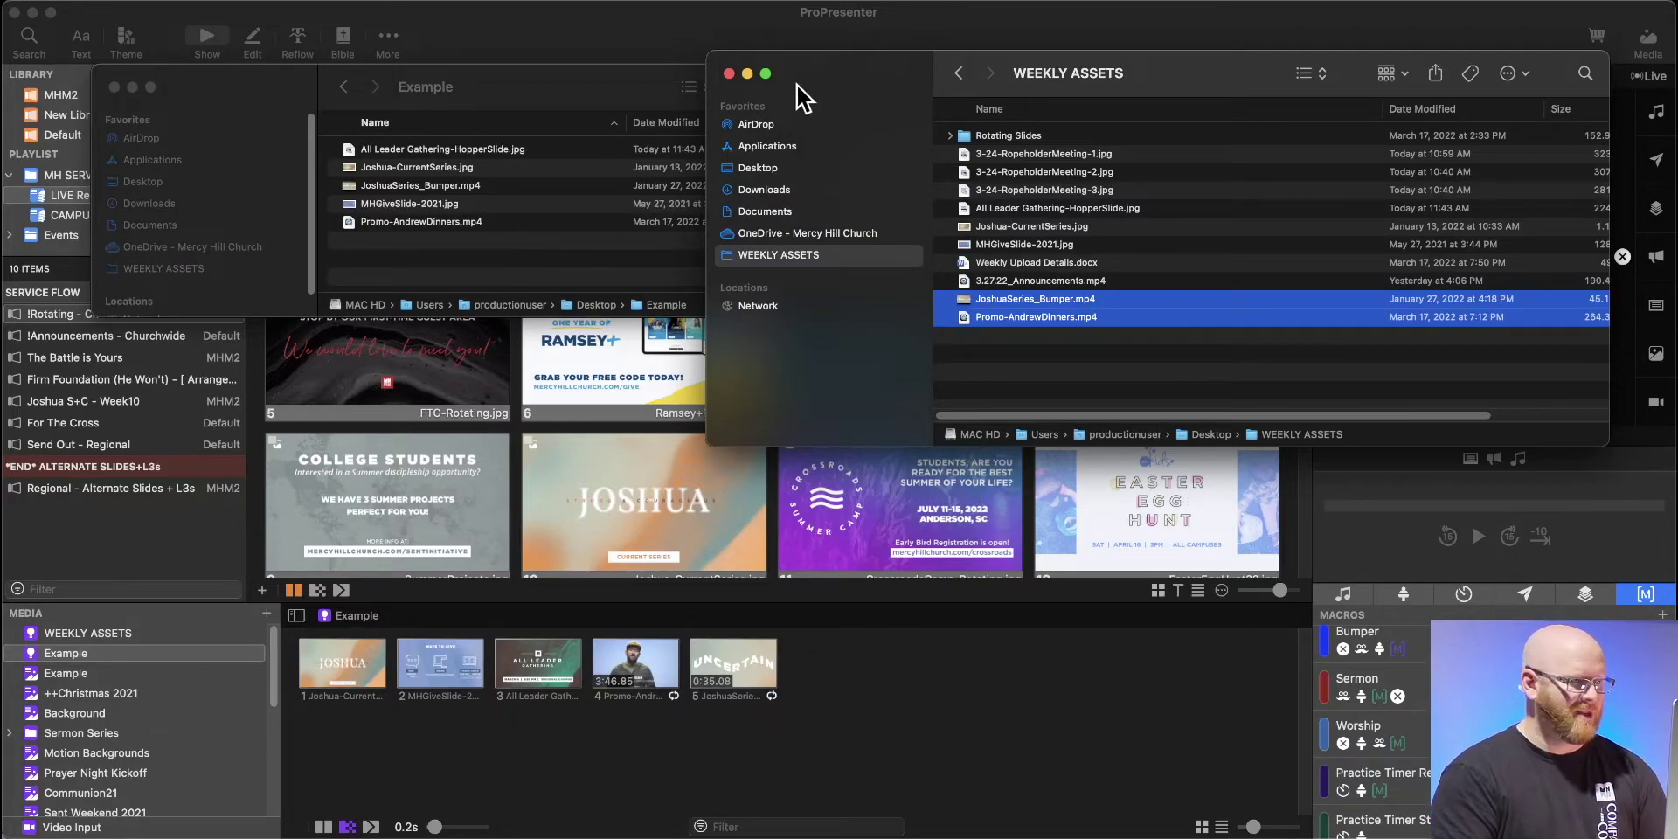
Close both Finder windows and return to ProPresenter.
click(731, 73)
click(113, 86)
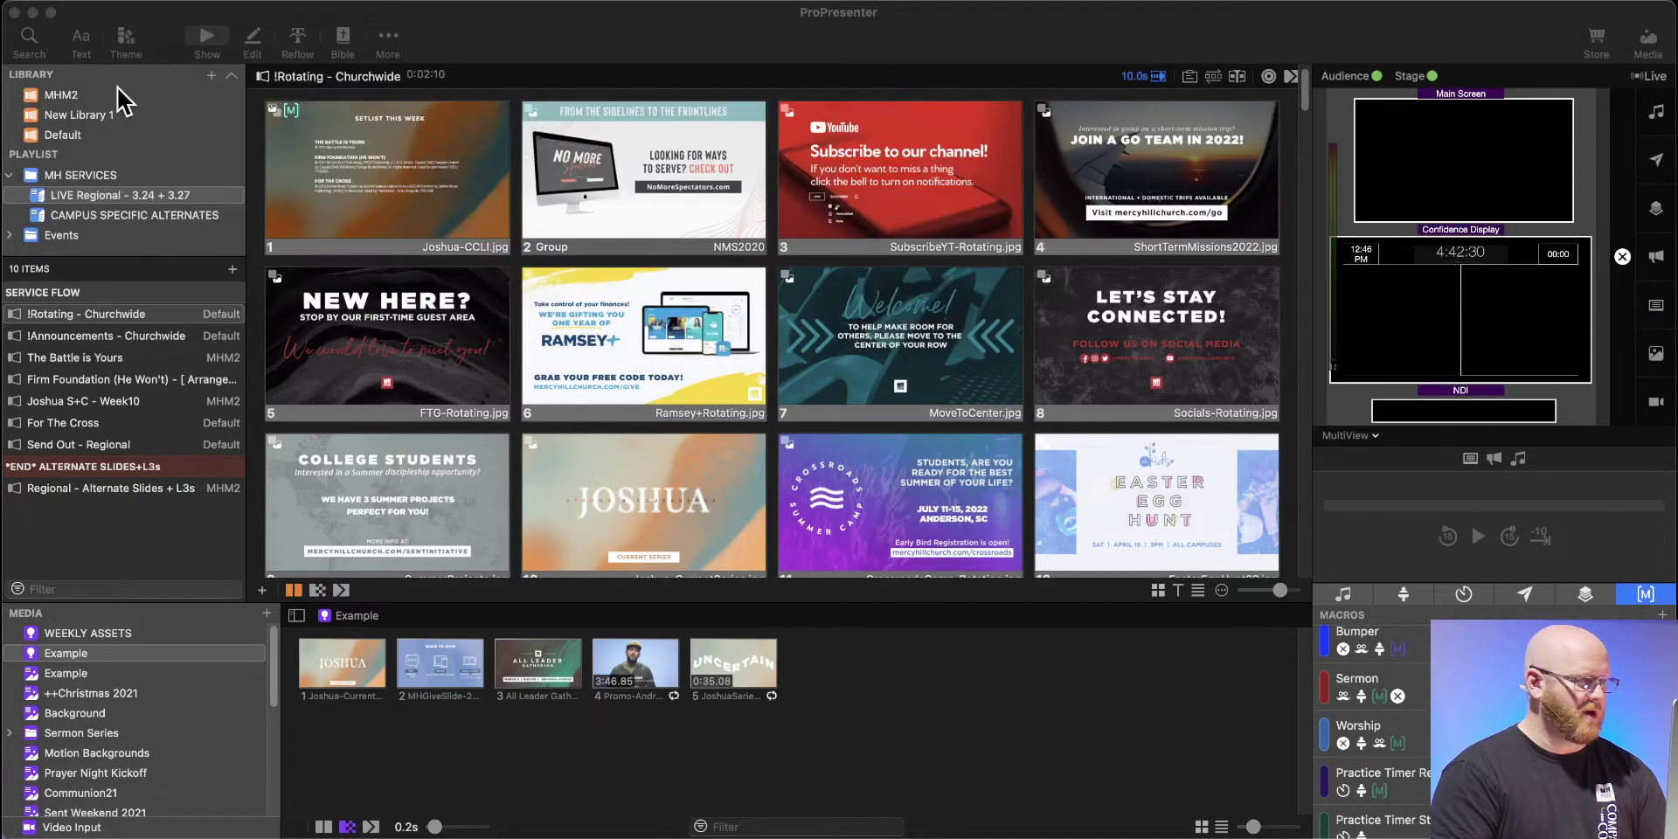
click(568, 63)
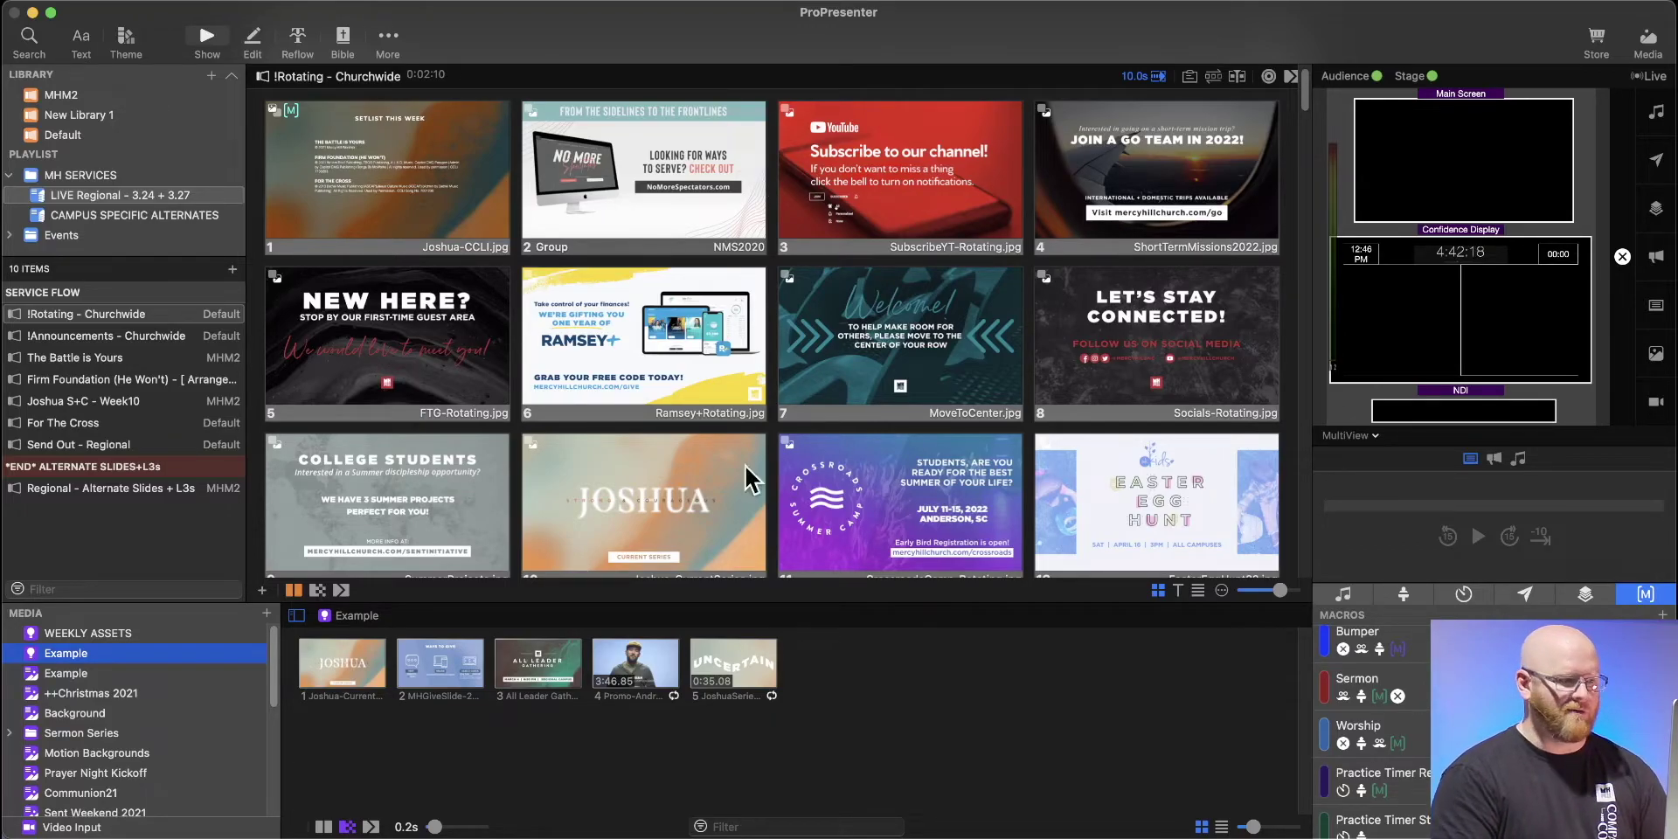
Insert JoshuaSeries_Bumper.mp4 from the Example smart playlist as a new slide after slide 7, and replace the Joshua image on slide 11 with it.
drag(732, 674, 1014, 387)
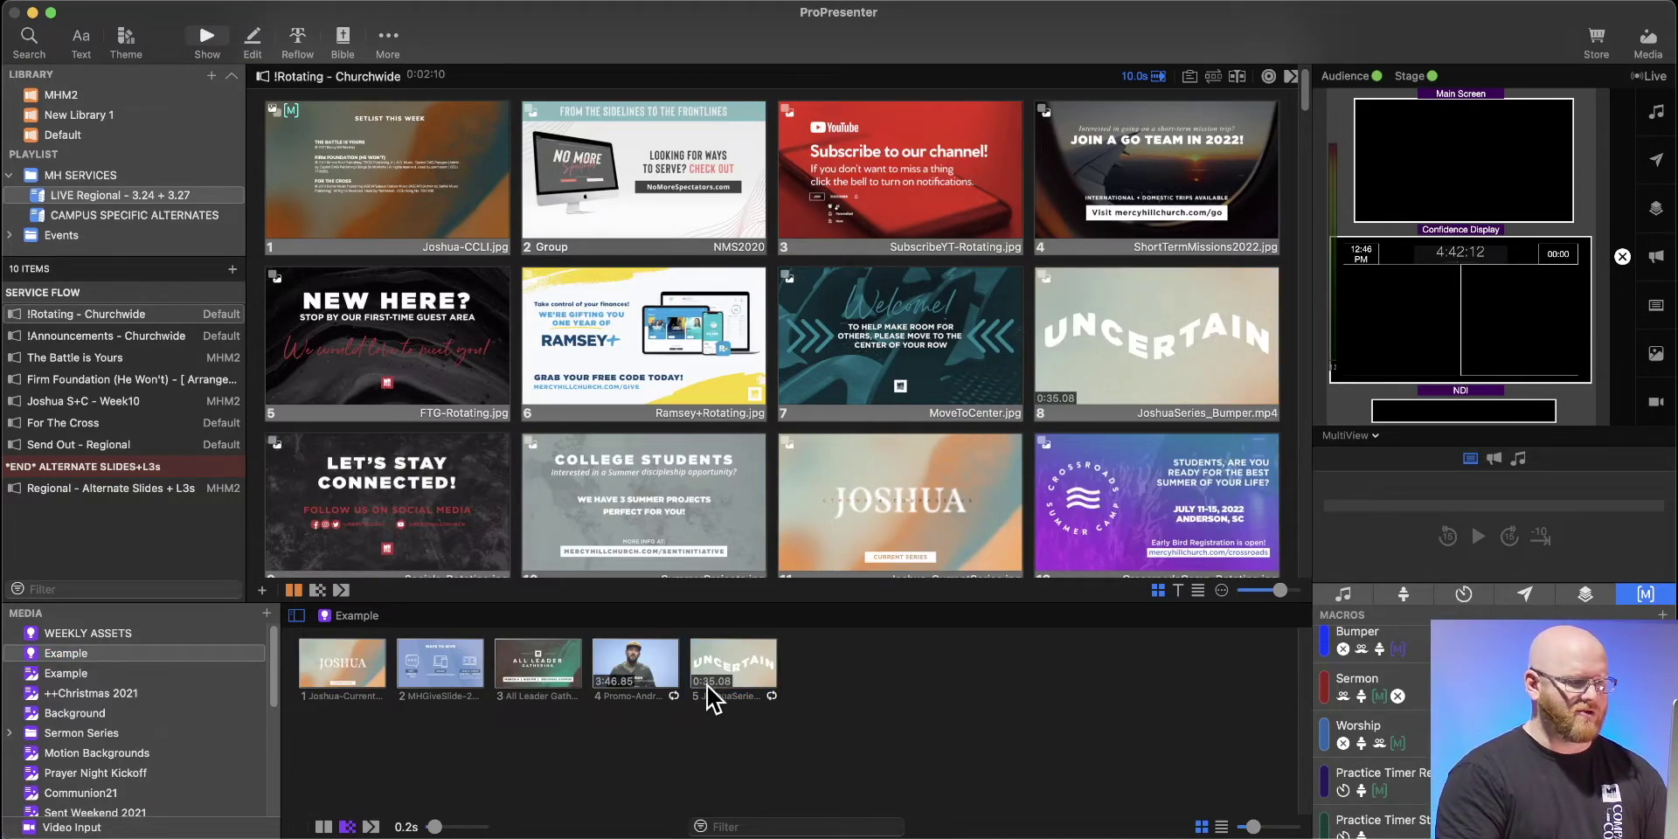
click(769, 673)
drag(769, 673, 889, 520)
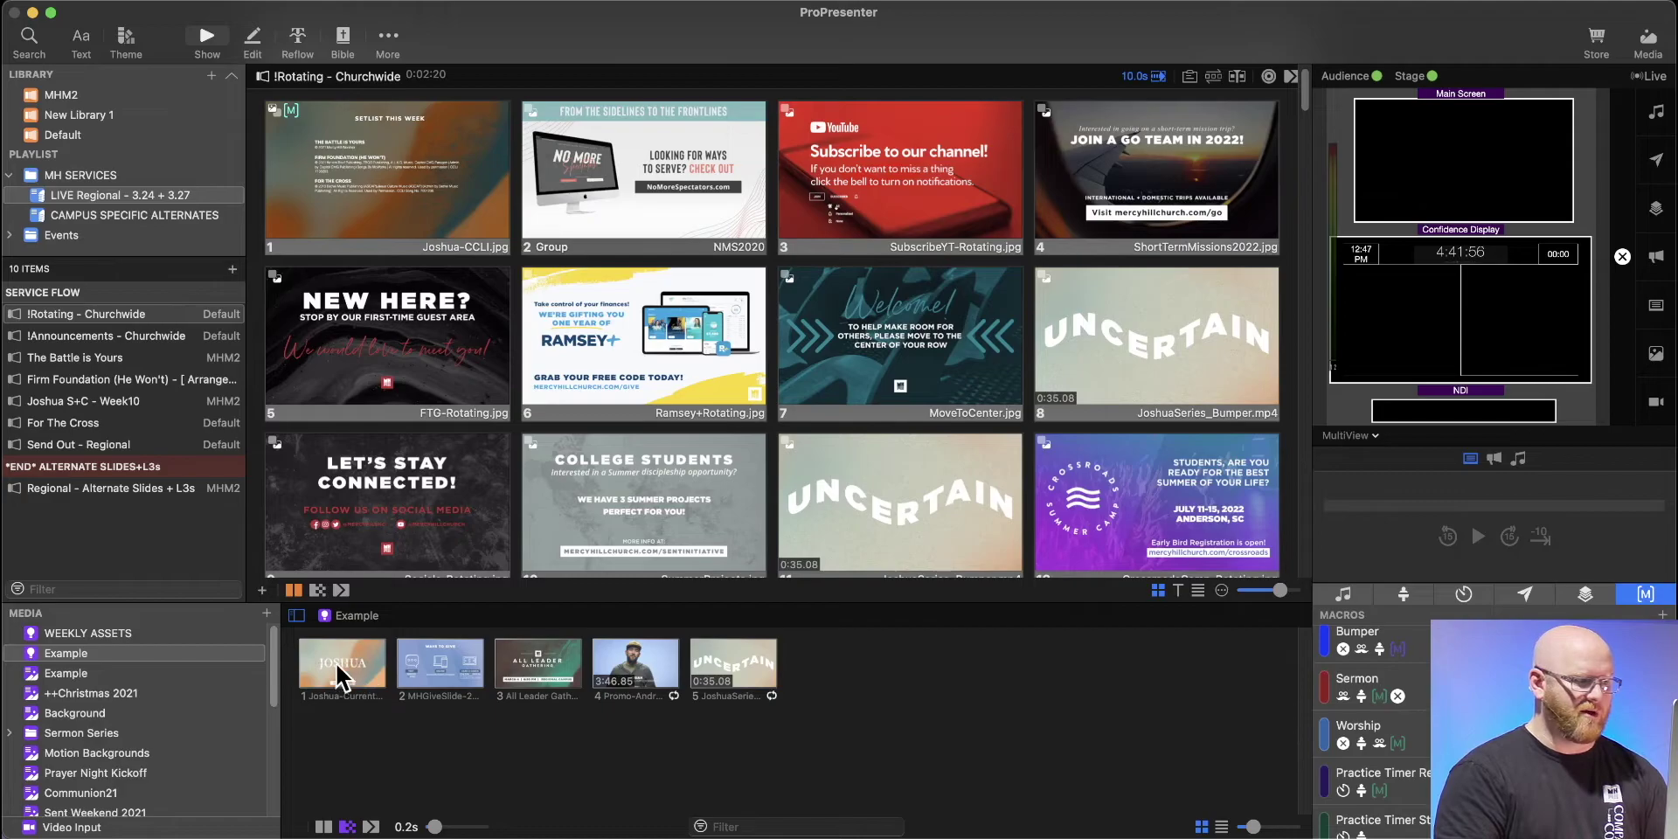
Put Joshua-CurrentSeries.jpg from the WEEKLY ASSETS playlist back on slide 11 and delete the JoshuaSeries_Bumper.mp4 slide.
drag(389, 712, 839, 573)
click(732, 800)
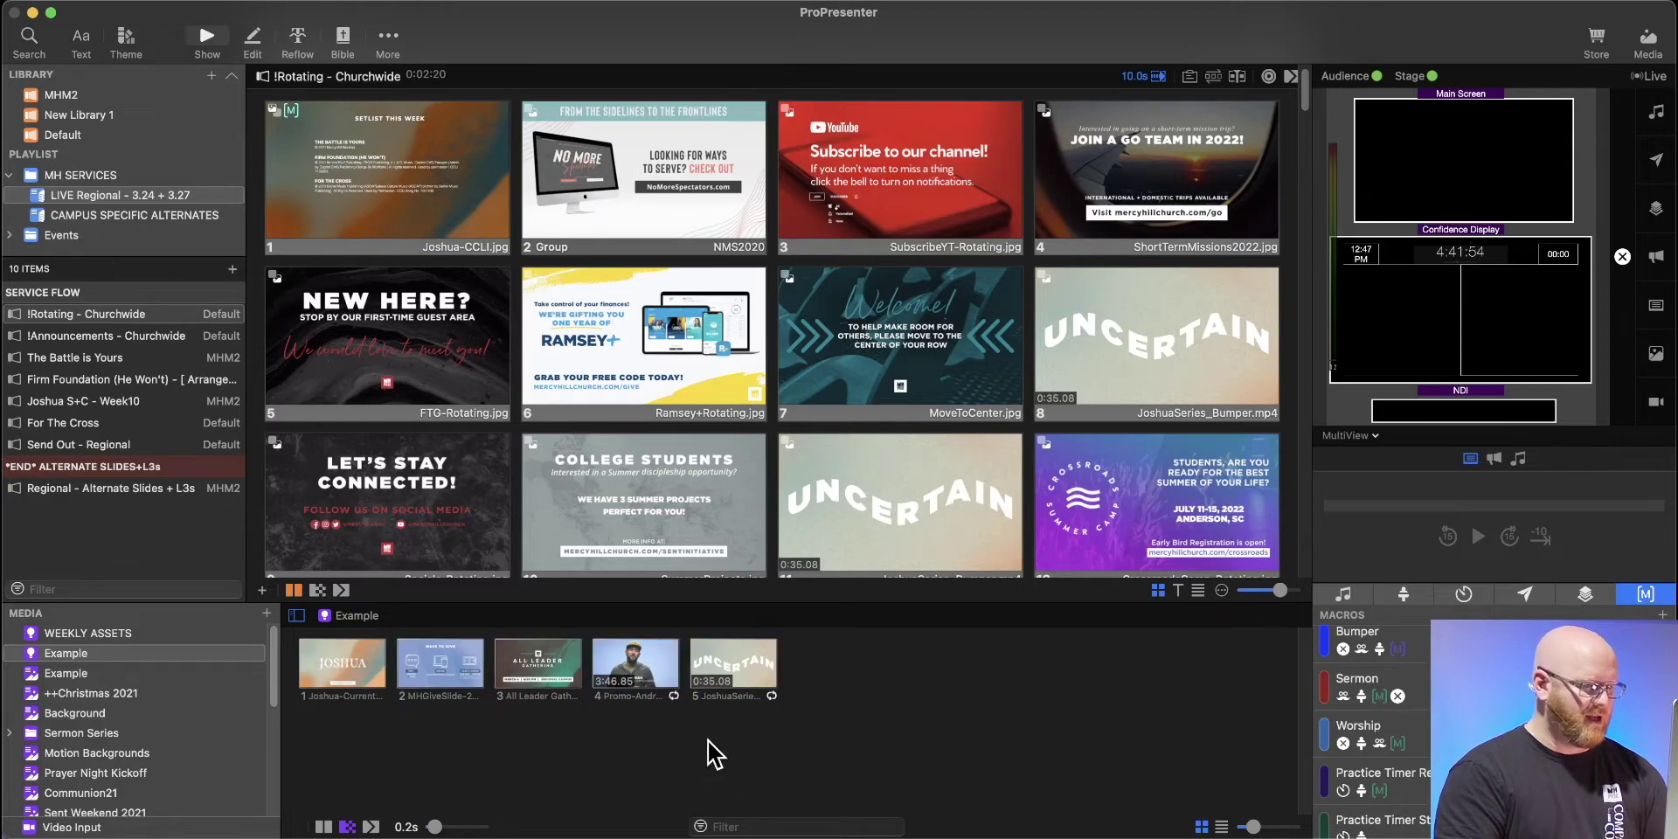
click(105, 643)
drag(733, 678, 874, 587)
right_click(1139, 321)
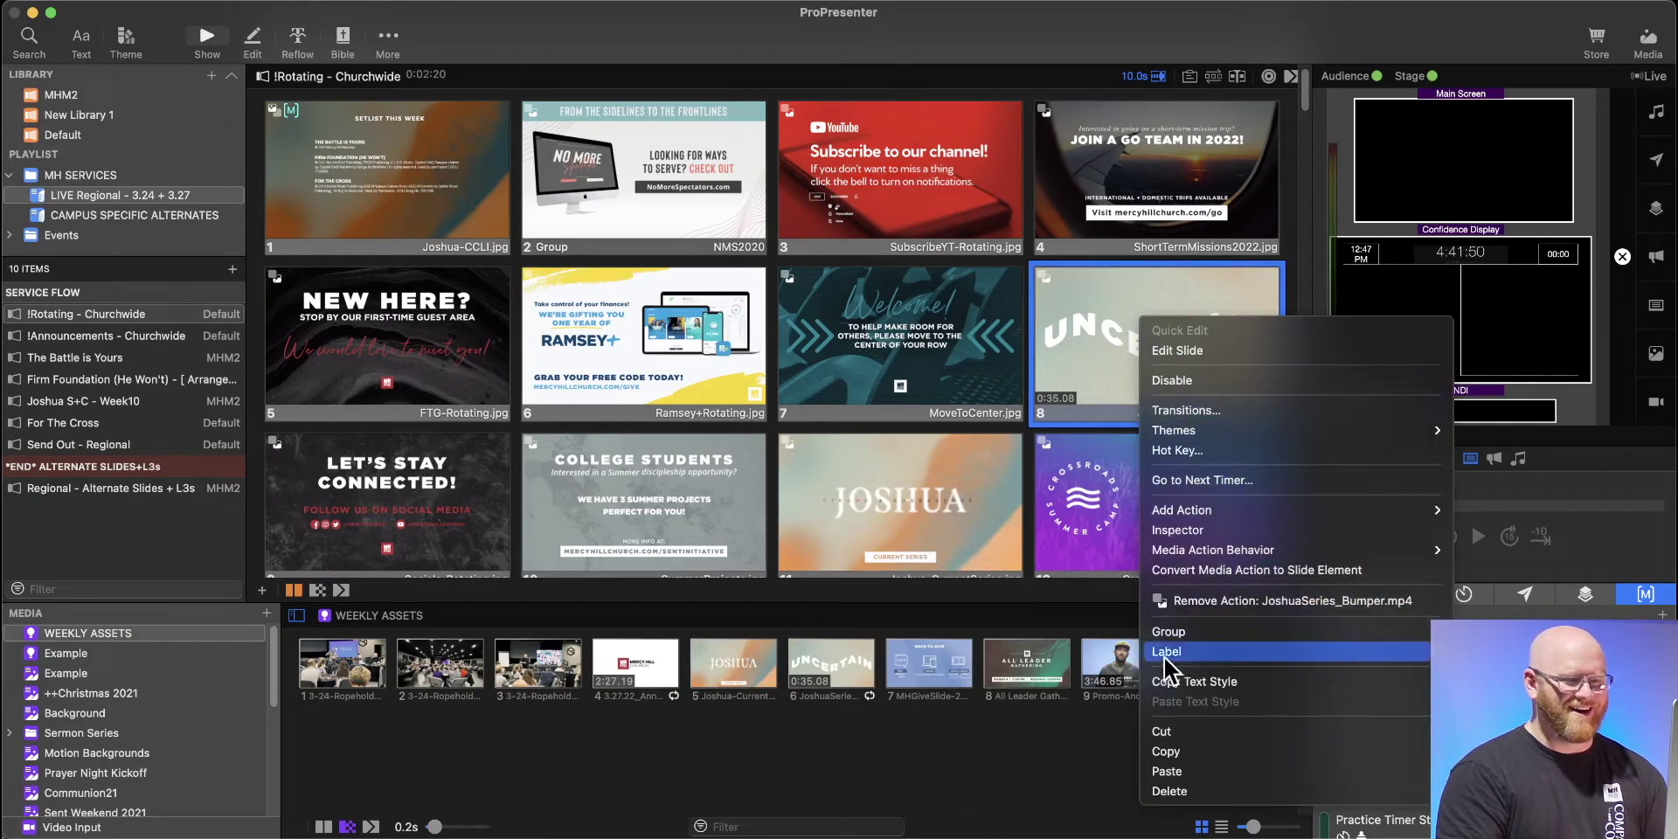
click(1068, 772)
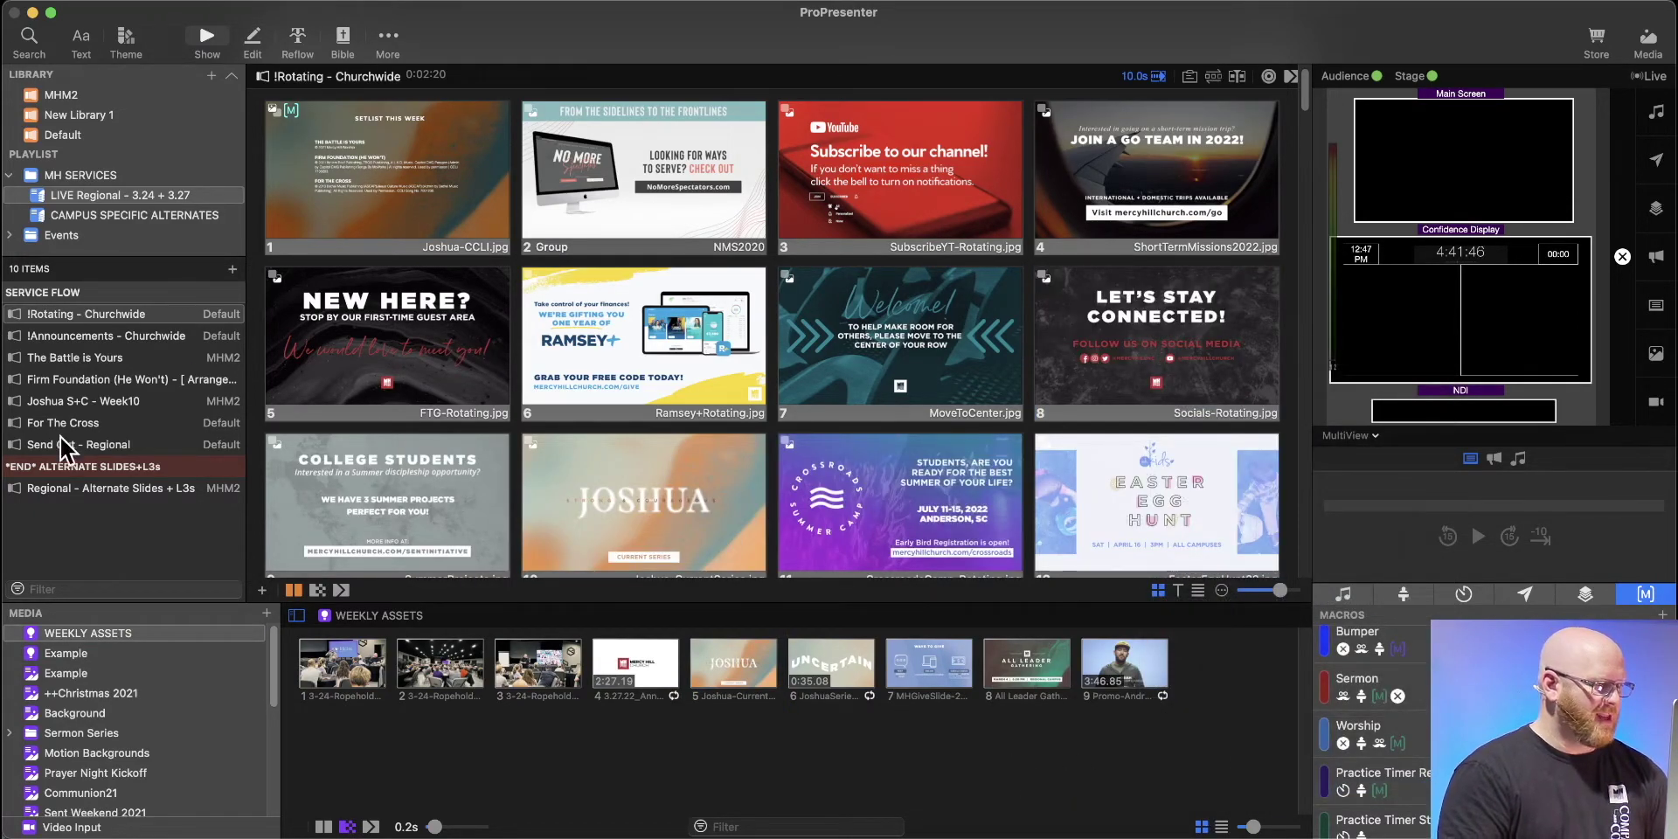
Open the Joshua S+C - Week10 presentation and add MHGiveSlide-2021.jpg from the WEEKLY ASSETS playlist to slide 7.
click(66, 401)
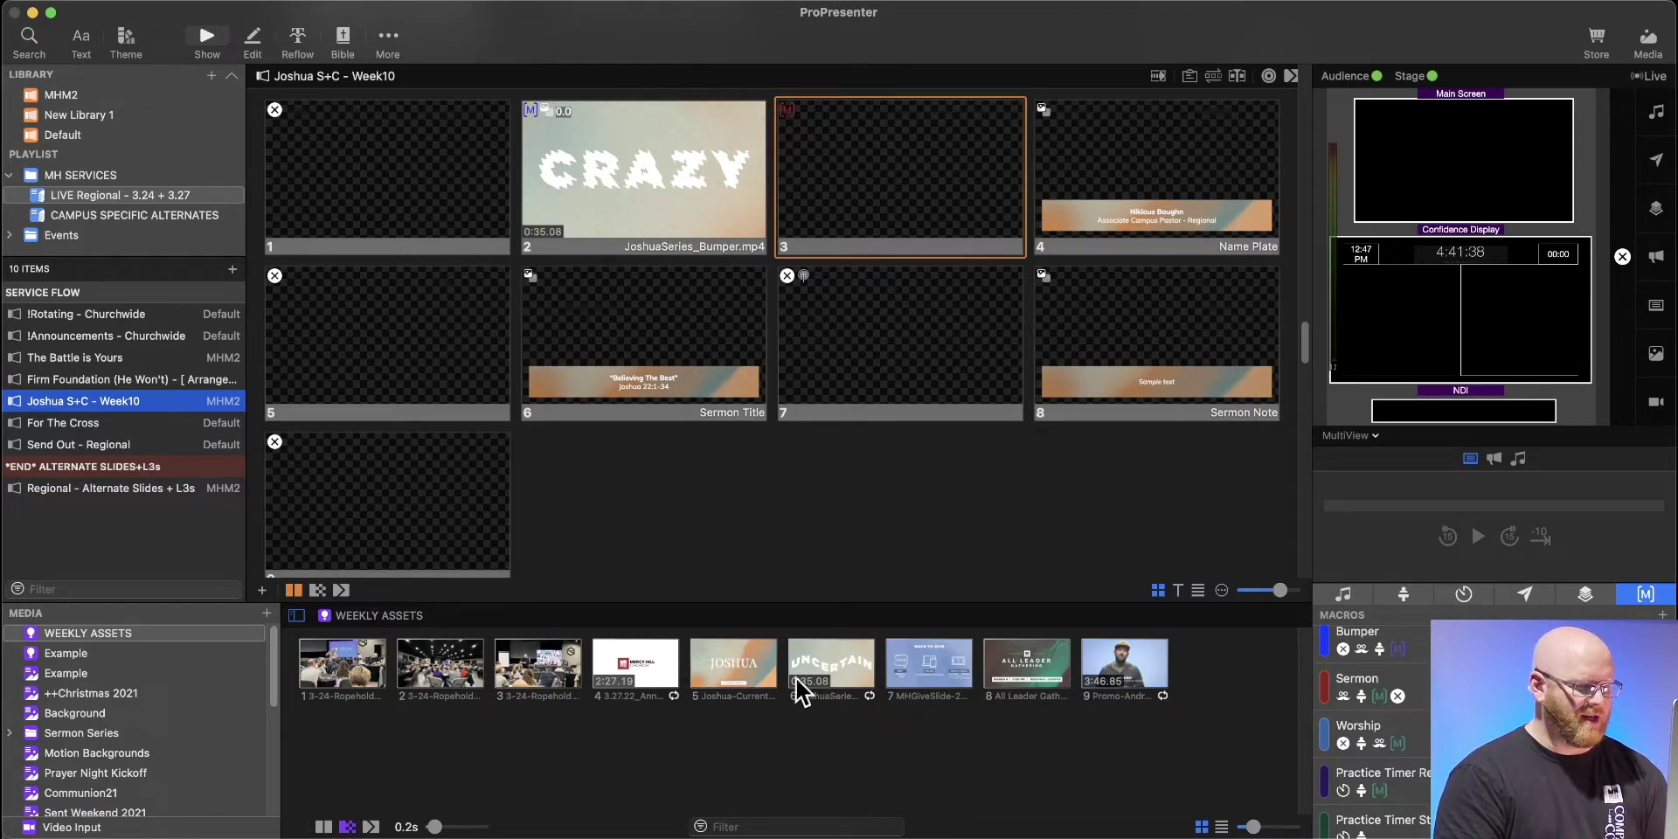
drag(926, 666, 937, 366)
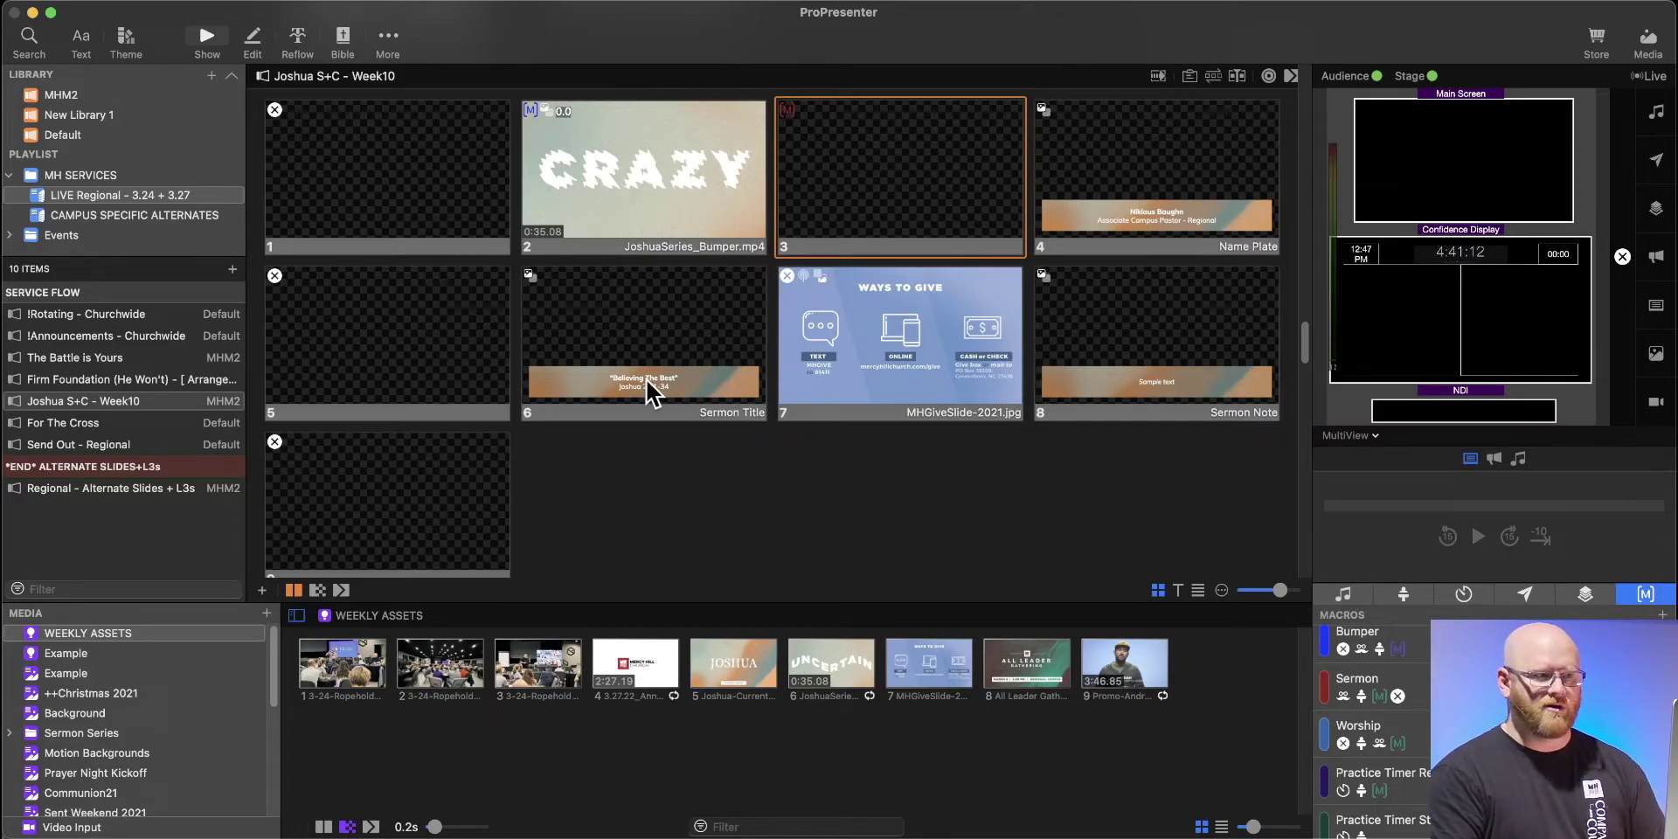
Add CGLR-L3.png from the Off Time Gatherings media playlist to the empty slide 9.
scroll(127, 699, down, 10)
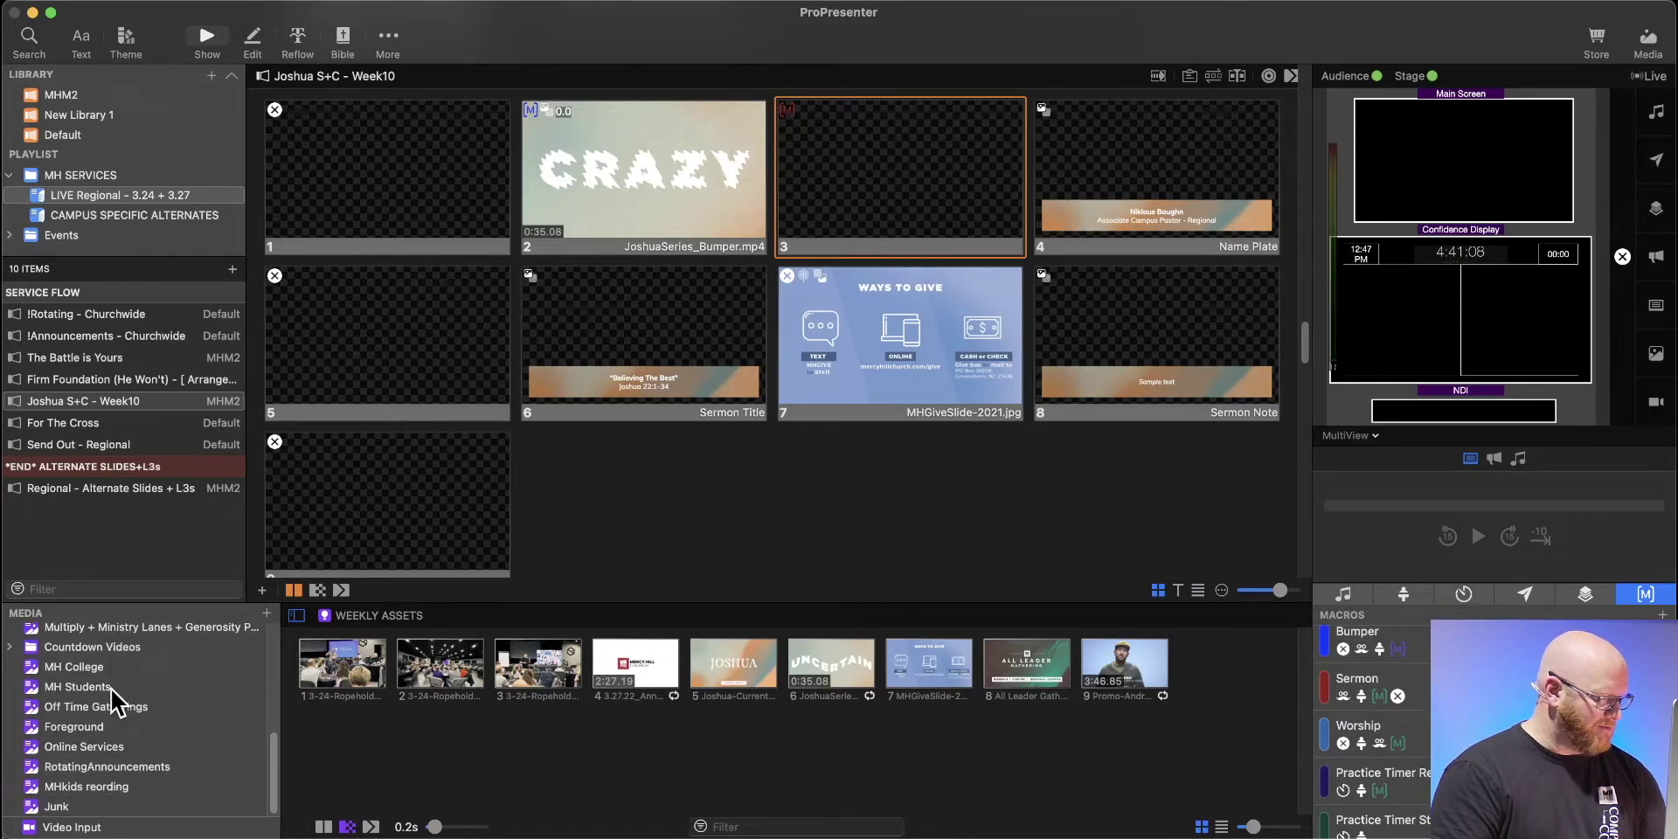
click(76, 708)
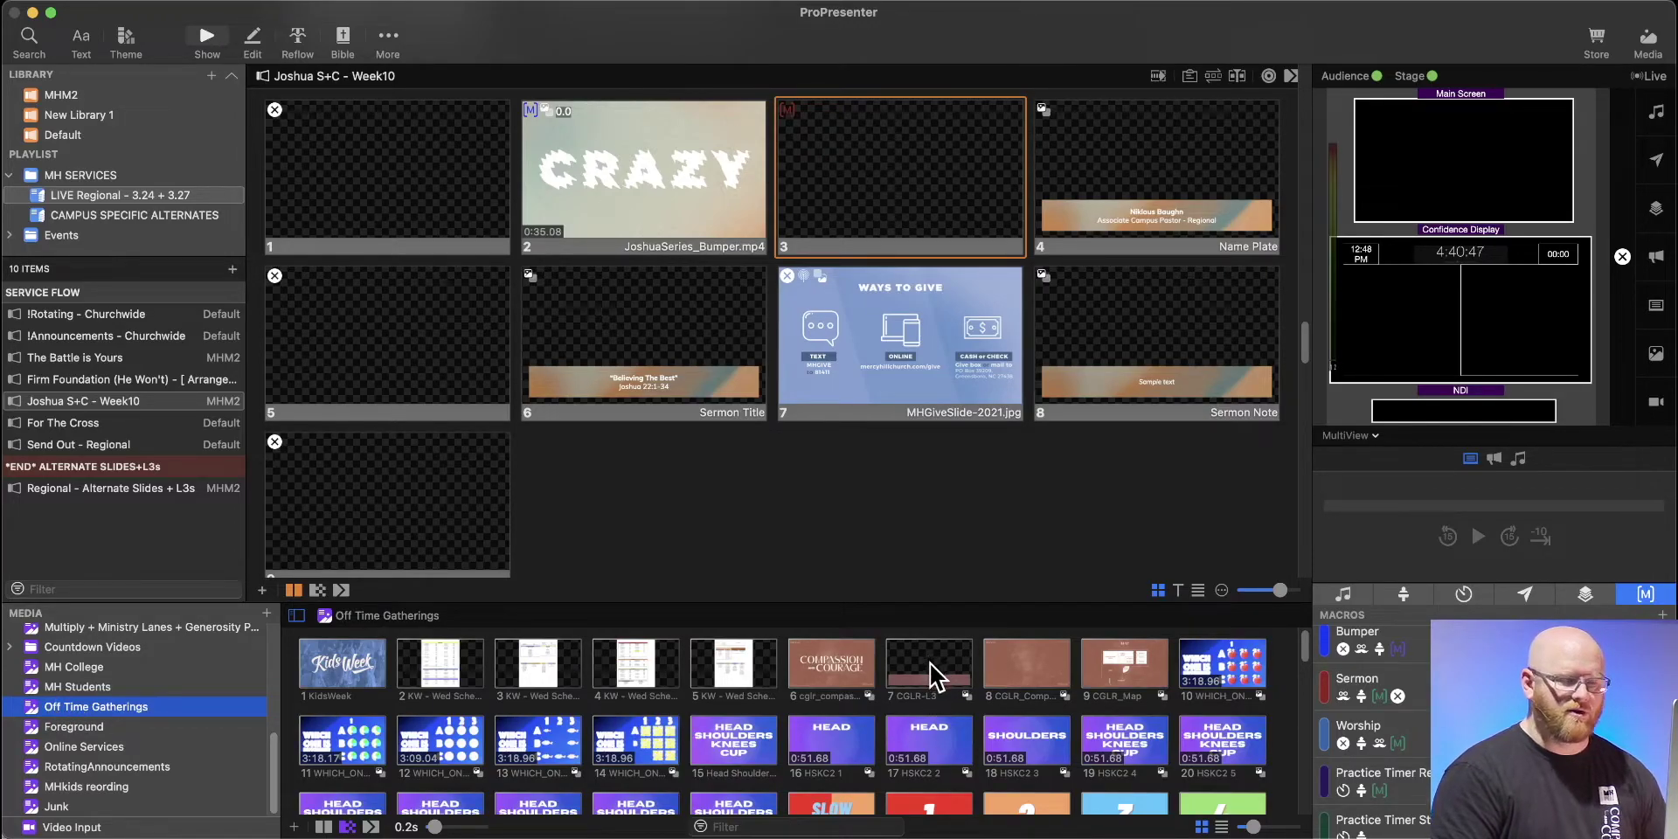
drag(933, 676, 423, 504)
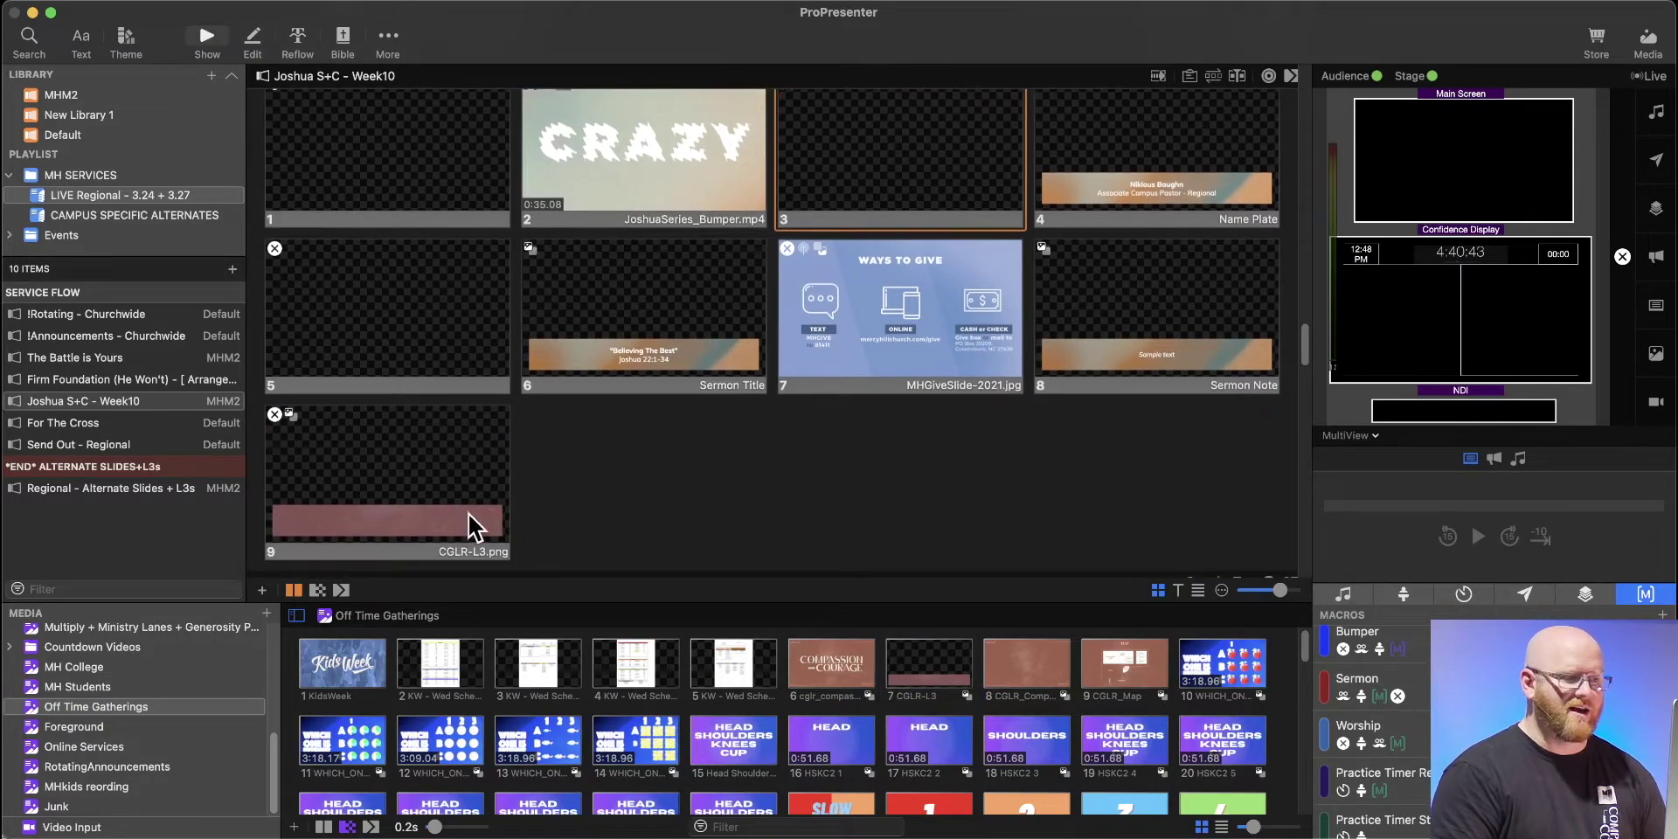